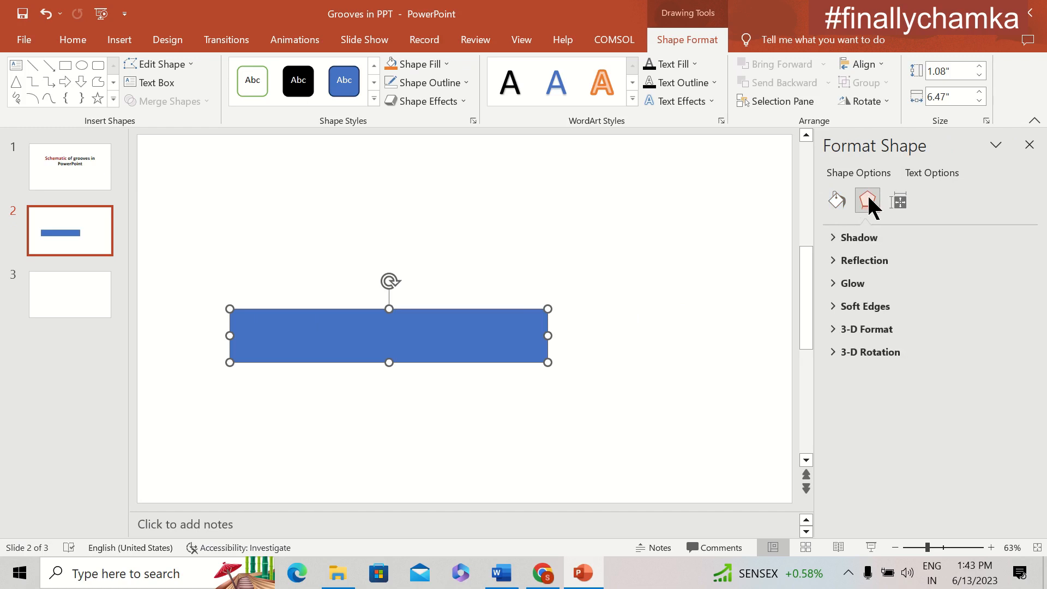
# Give the blue rectangle a 0.5 pt top bevel height and set its 3-D rotation to X 315° and Y 15°.
pyautogui.click(833, 329)
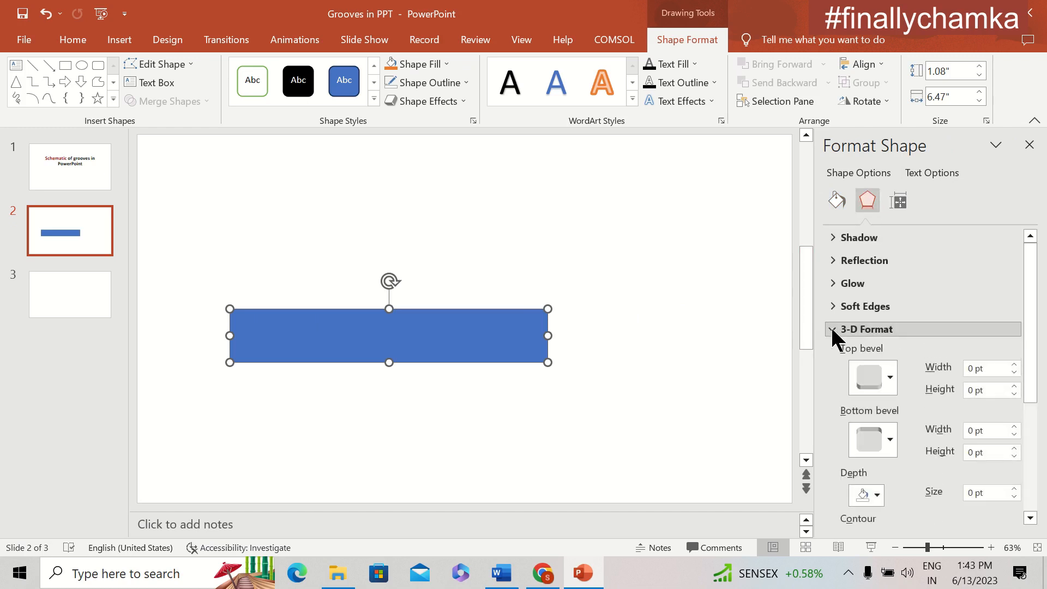
pyautogui.click(1014, 386)
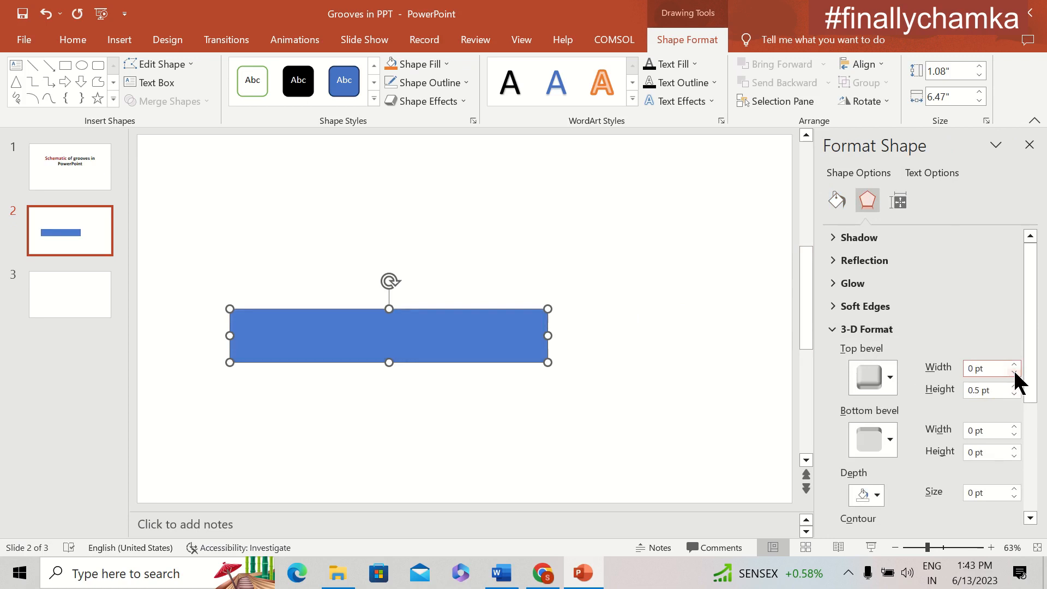
pyautogui.moveTo(1031, 390); pyautogui.dragTo(1044, 524)
pyautogui.click(865, 516)
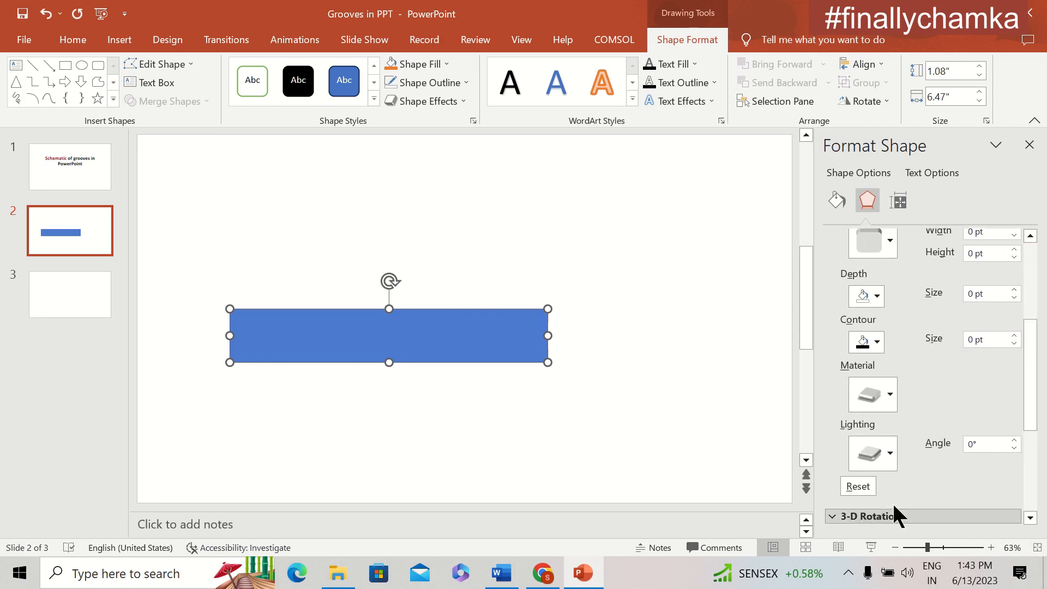
pyautogui.scroll(-1, 1036, 436)
pyautogui.scroll(-5, 1036, 469)
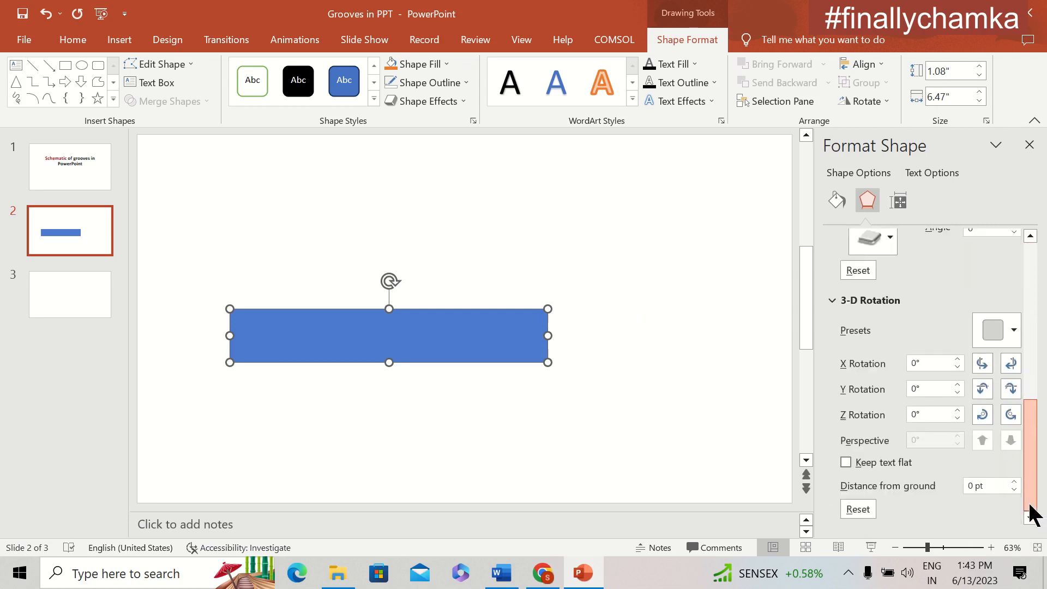
pyautogui.click(985, 358)
pyautogui.click(985, 358)
pyautogui.click(985, 358)
pyautogui.click(985, 358)
pyautogui.click(985, 358)
pyautogui.click(985, 358)
pyautogui.click(985, 358)
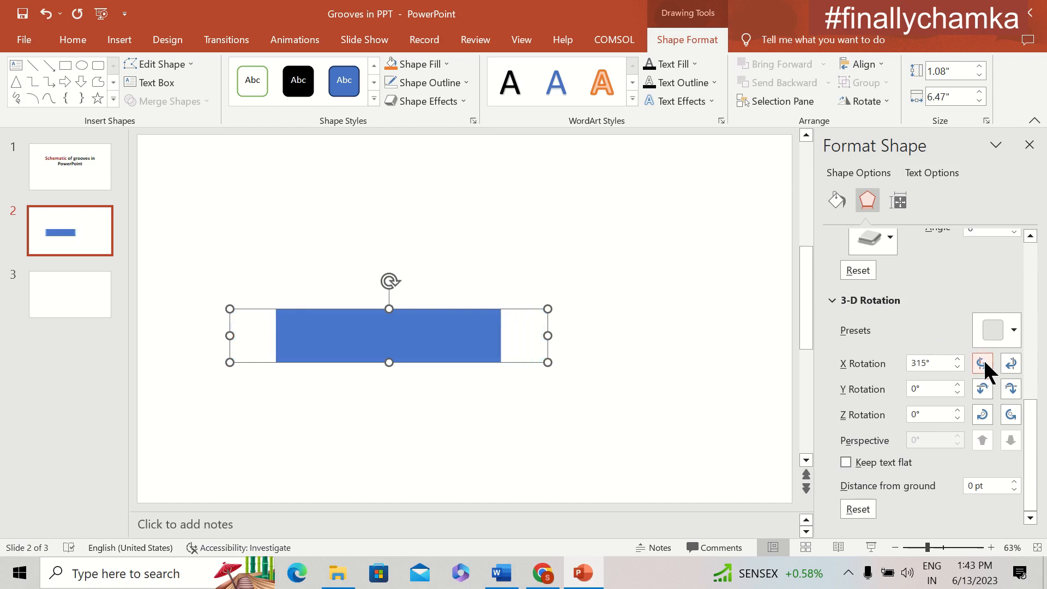
pyautogui.click(986, 386)
pyautogui.click(985, 385)
pyautogui.click(985, 385)
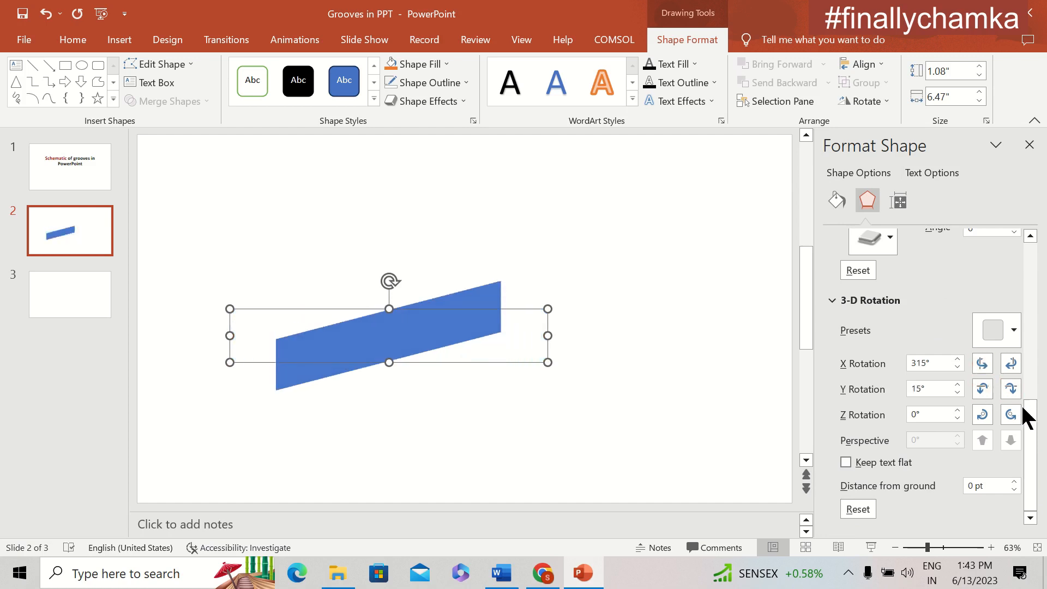
# Set the rectangle's top bevel height to 99 pt and bottom bevel height to 46 pt, with both bevel widths at 0 pt.
pyautogui.scroll(8, 1025, 416)
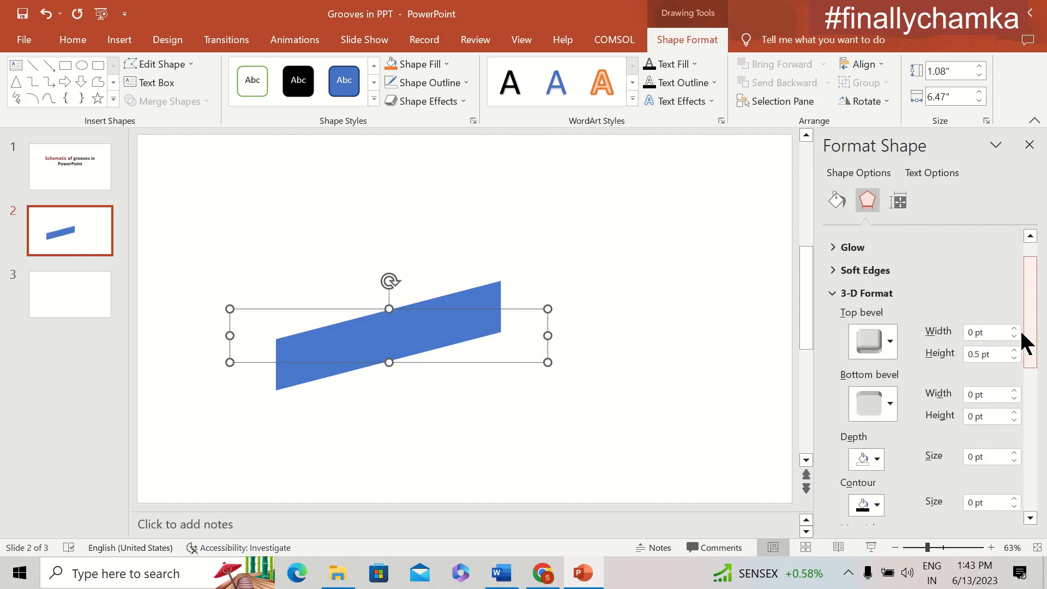
pyautogui.click(1015, 350)
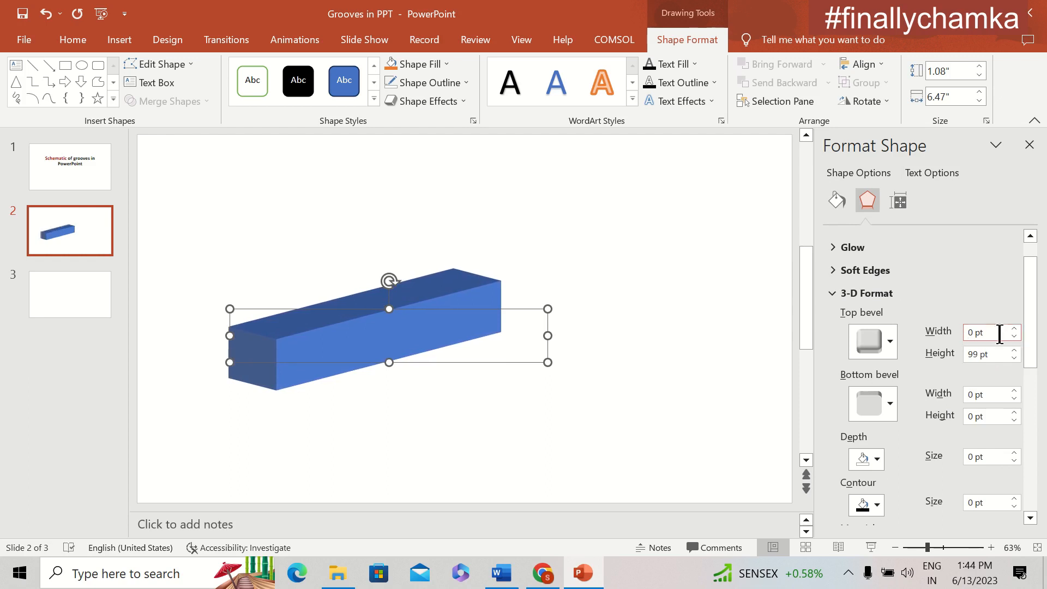
pyautogui.click(1014, 330)
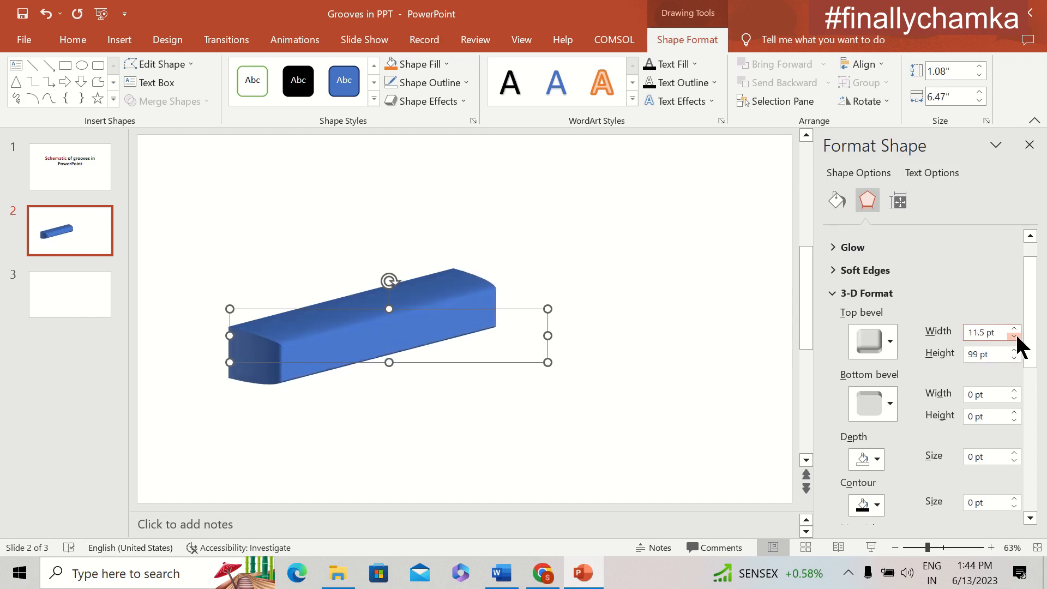
pyautogui.click(1015, 398)
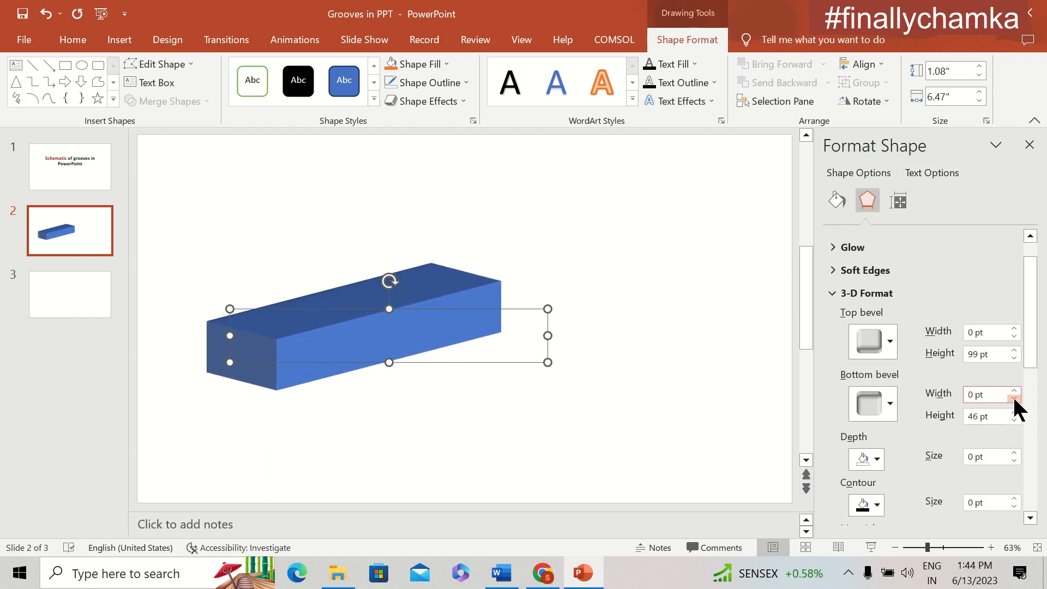
# Try two parallel 3-D rotation presets on the block: X 53.5°, Y 301.3°, Z 302.4°, and X 306.5°, Y 301.3°, Z 57.6°.
pyautogui.moveTo(1036, 363); pyautogui.dragTo(1036, 498)
pyautogui.click(1014, 346)
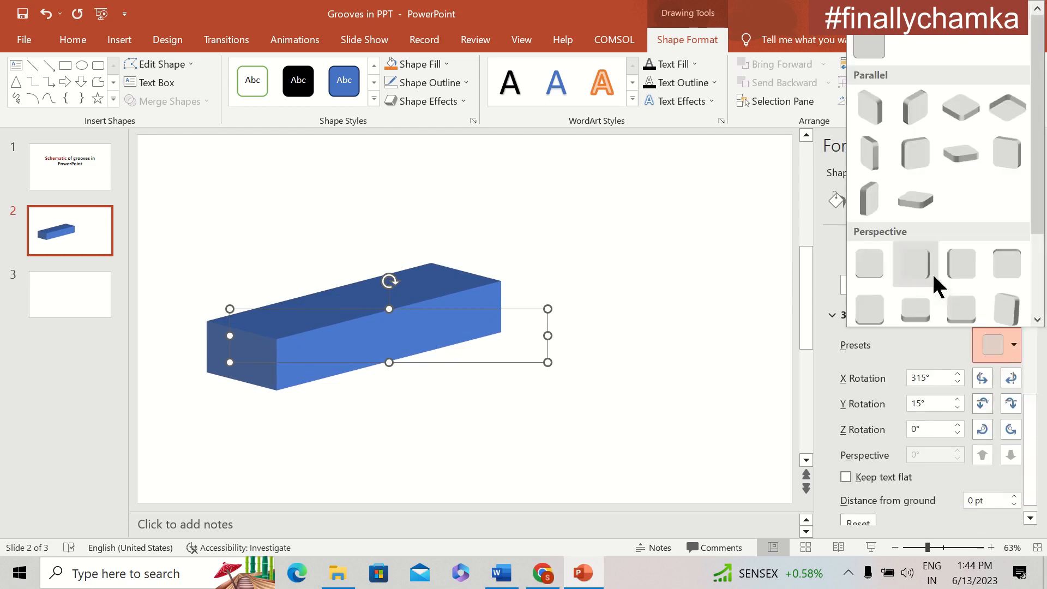
pyautogui.click(901, 204)
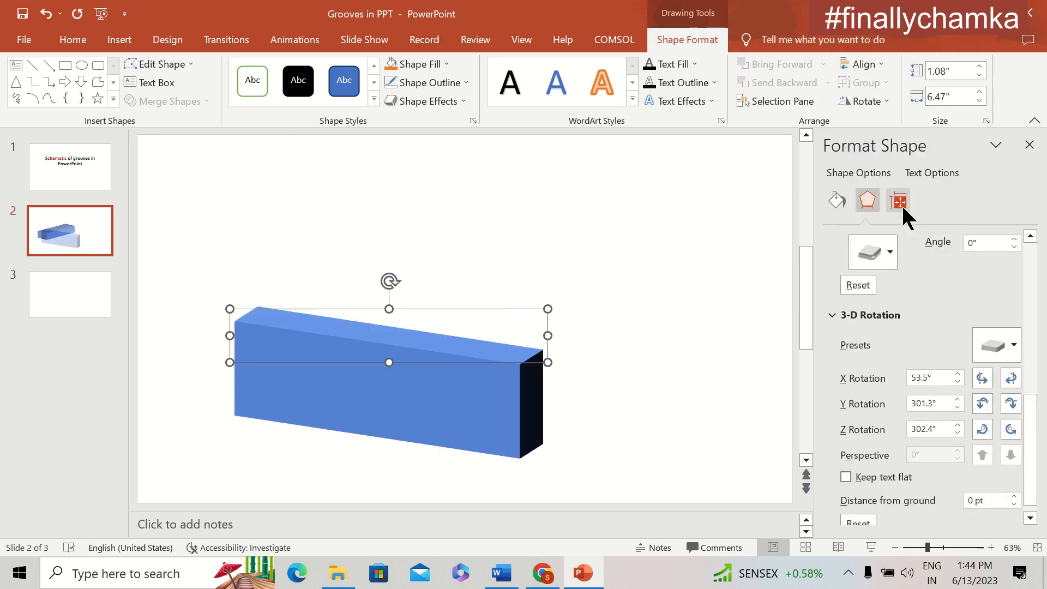
pyautogui.click(1003, 344)
pyautogui.click(966, 153)
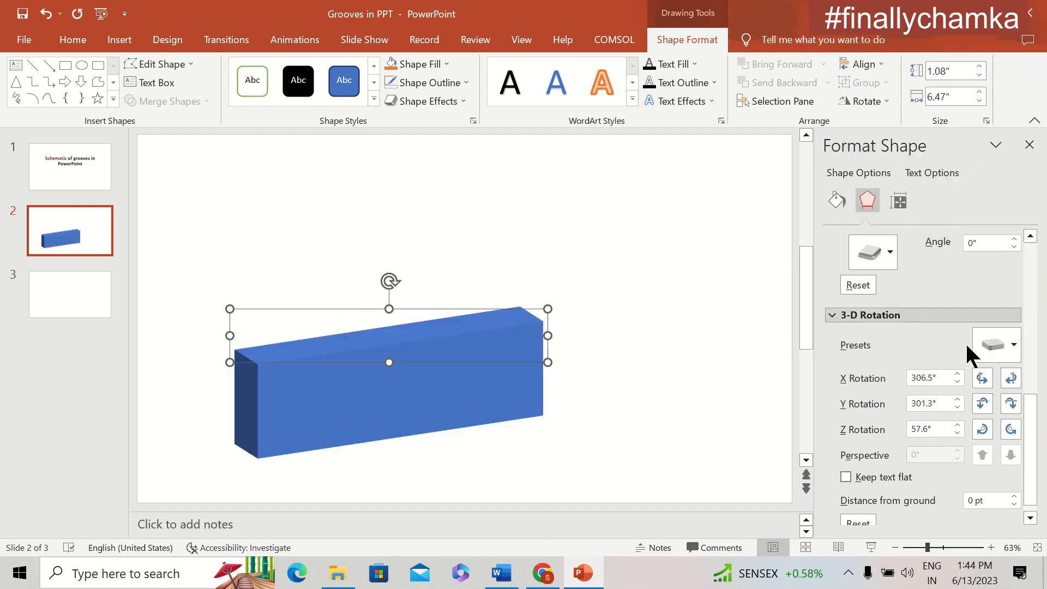
# Apply the parallel 3-D rotation preset with X 26°, Y 18° and Z 0° to the block, and deselect it.
pyautogui.click(1003, 345)
pyautogui.click(1012, 152)
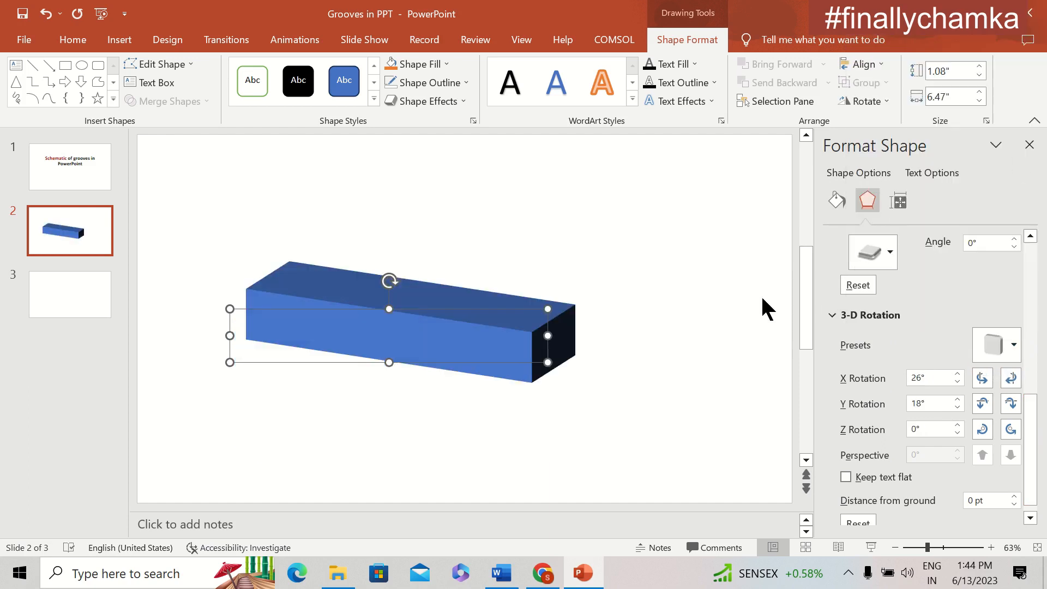
pyautogui.click(629, 448)
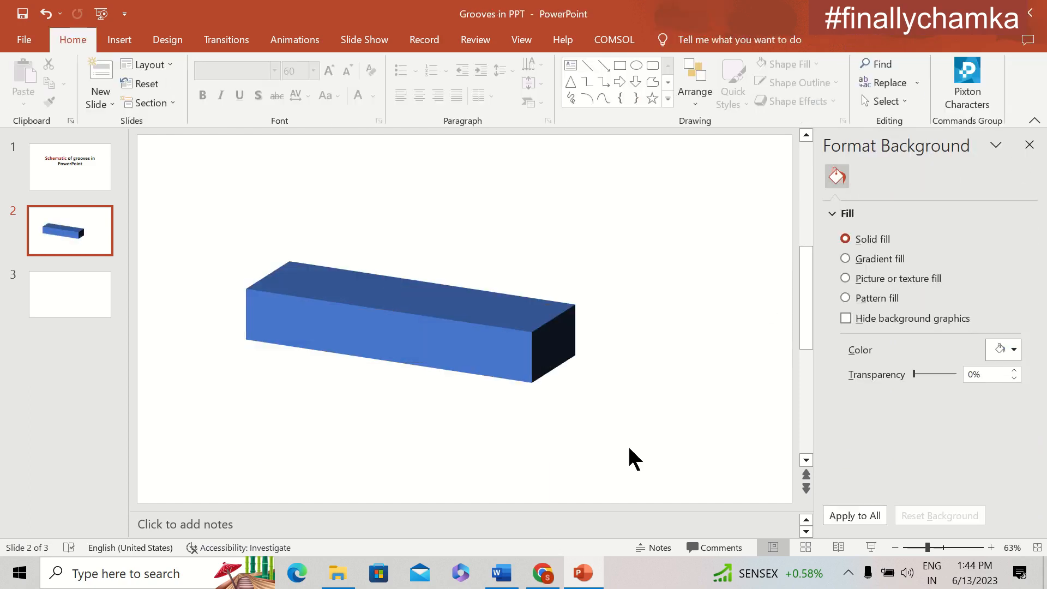
# Add a blank slide after slide 2 and draw a long rectangle about 0.91" tall across its middle.
pyautogui.click(103, 68)
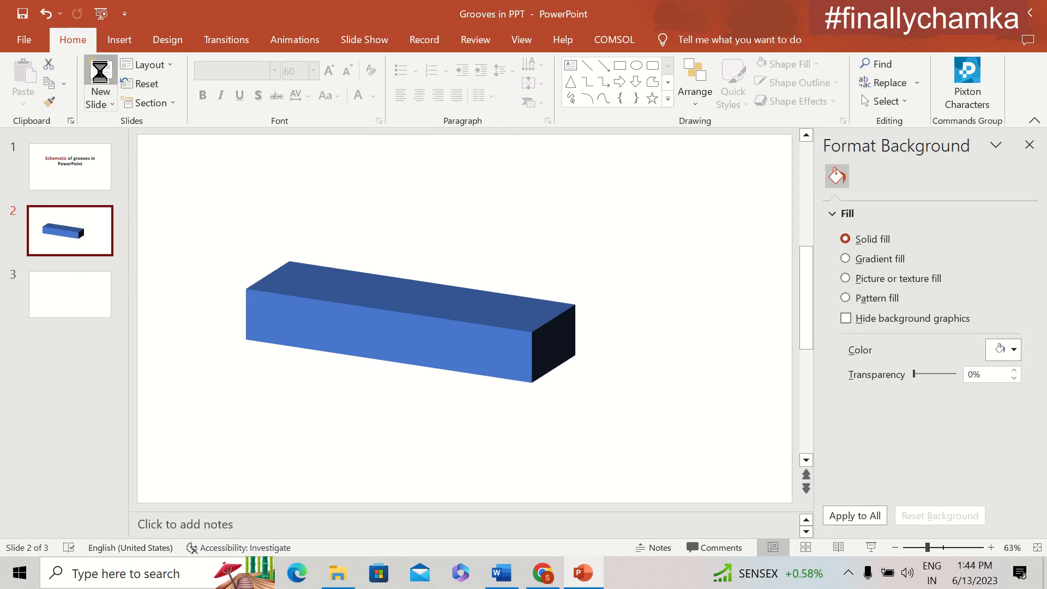
pyautogui.click(119, 41)
pyautogui.click(261, 82)
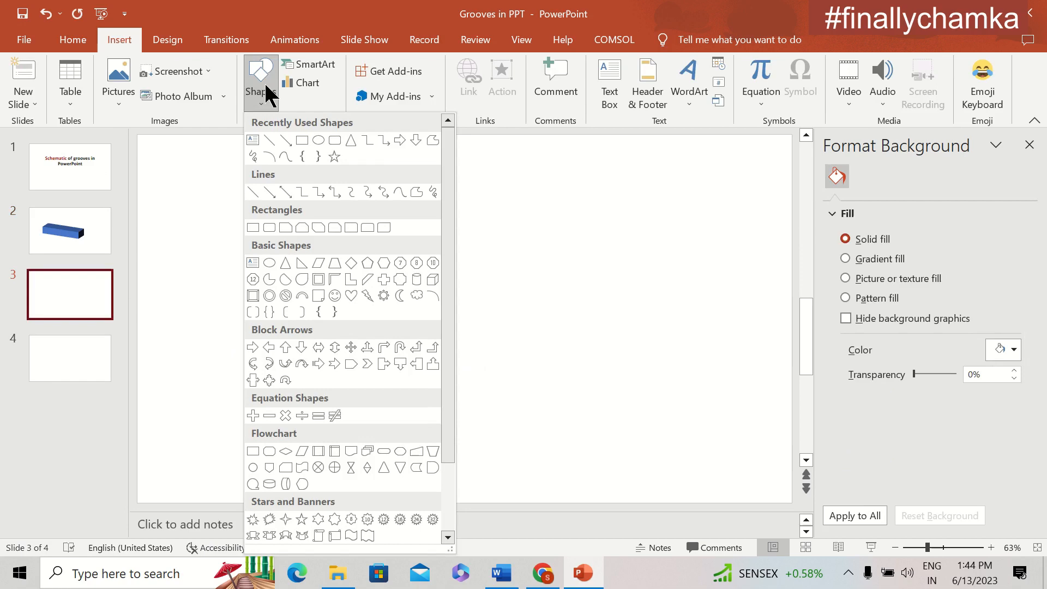
pyautogui.click(302, 143)
pyautogui.moveTo(300, 323); pyautogui.dragTo(619, 368)
pyautogui.click(549, 407)
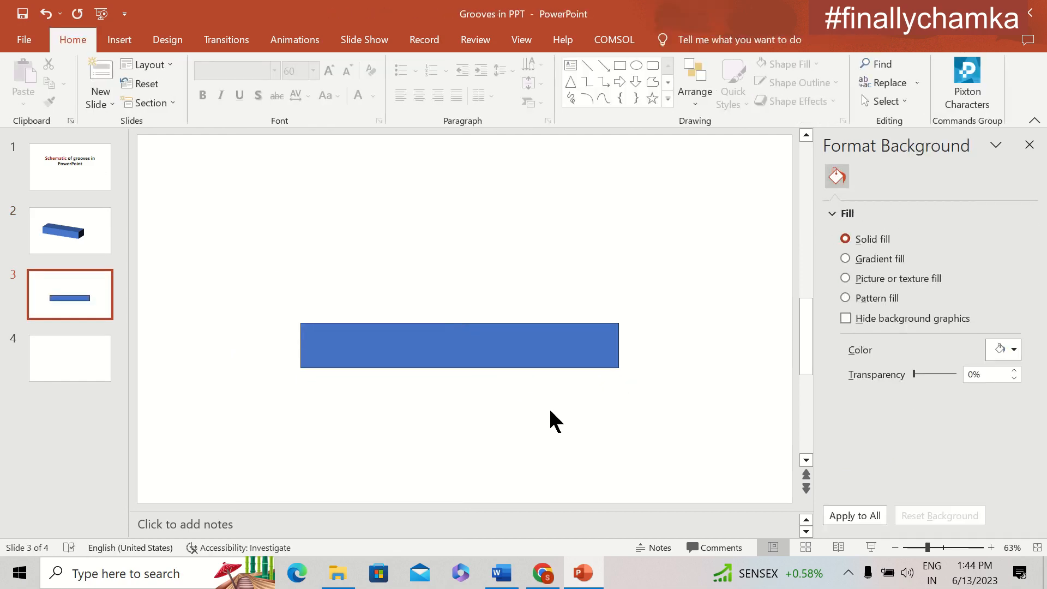
# Draw a small rectangle about 0.52" high and 0.69" wide standing on the long rectangle's upper-left corner.
pyautogui.click(118, 42)
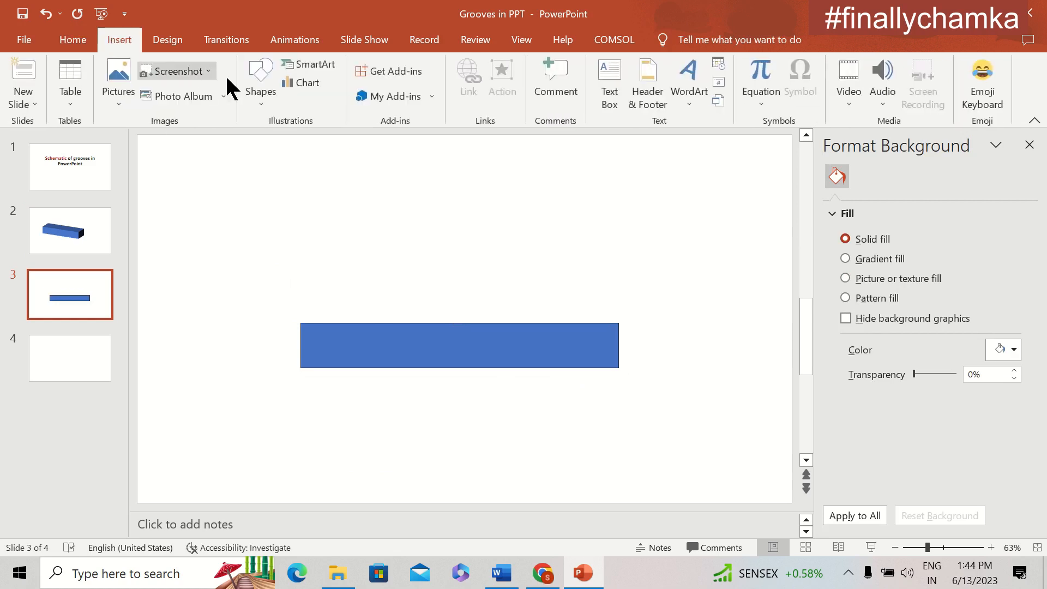
pyautogui.click(254, 87)
pyautogui.click(302, 147)
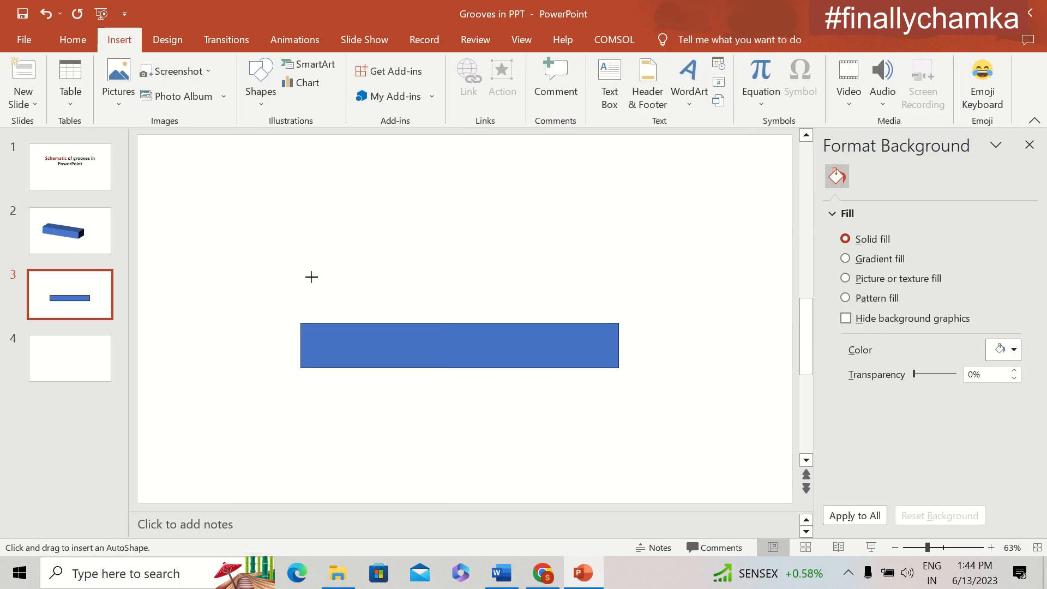
pyautogui.moveTo(301, 298); pyautogui.dragTo(335, 323)
pyautogui.click(343, 310)
# Duplicate the small rectangle and place the copy on the base beside it, leaving a groove-wide gap between them.
pyautogui.click(323, 303)
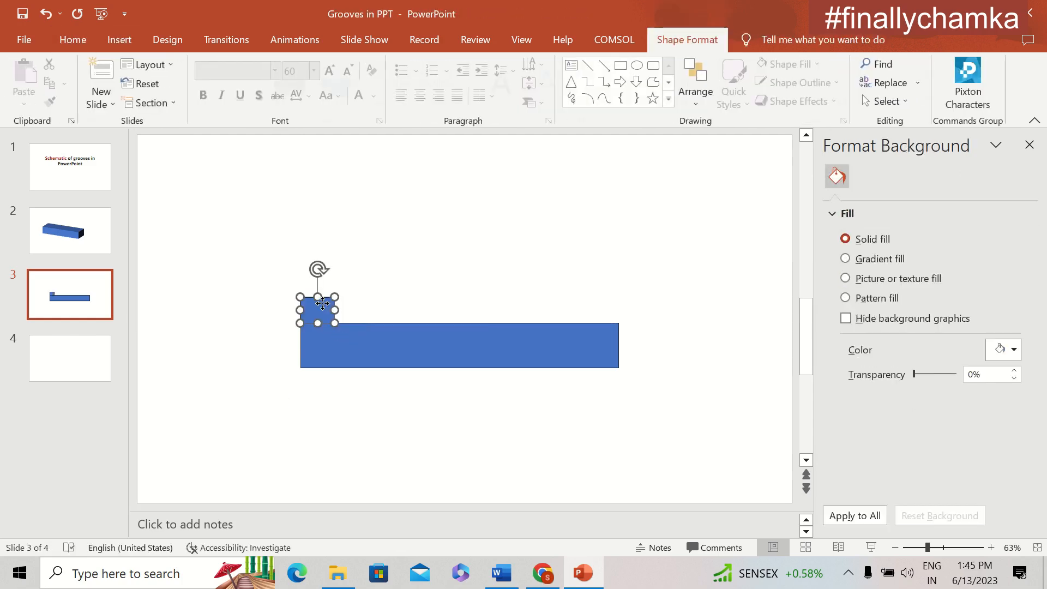
pyautogui.hotkey('ctrl', 'c')
pyautogui.hotkey('ctrl', 'v')
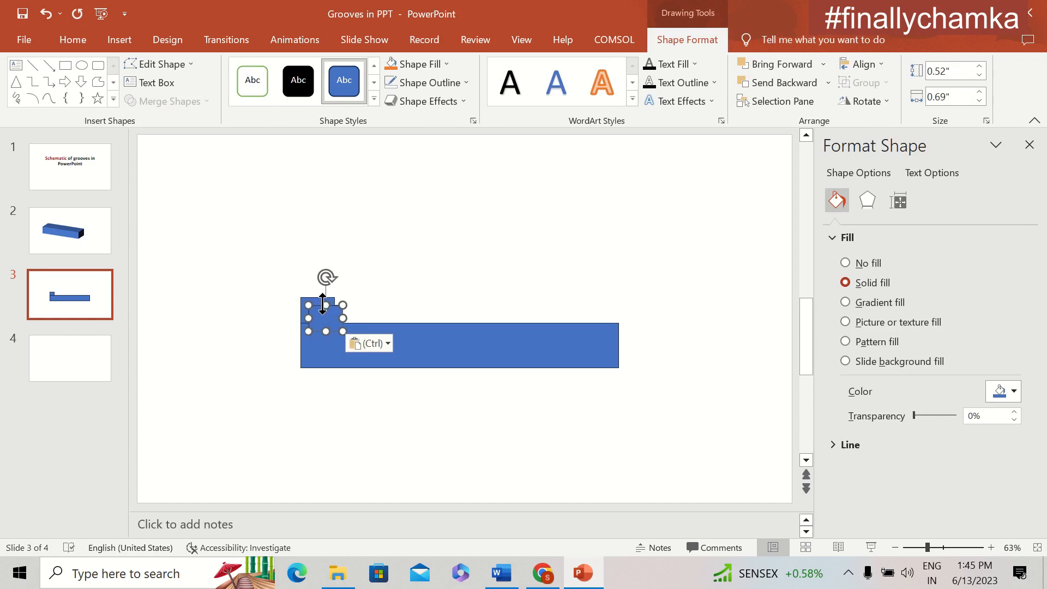
pyautogui.moveTo(325, 308); pyautogui.dragTo(384, 305)
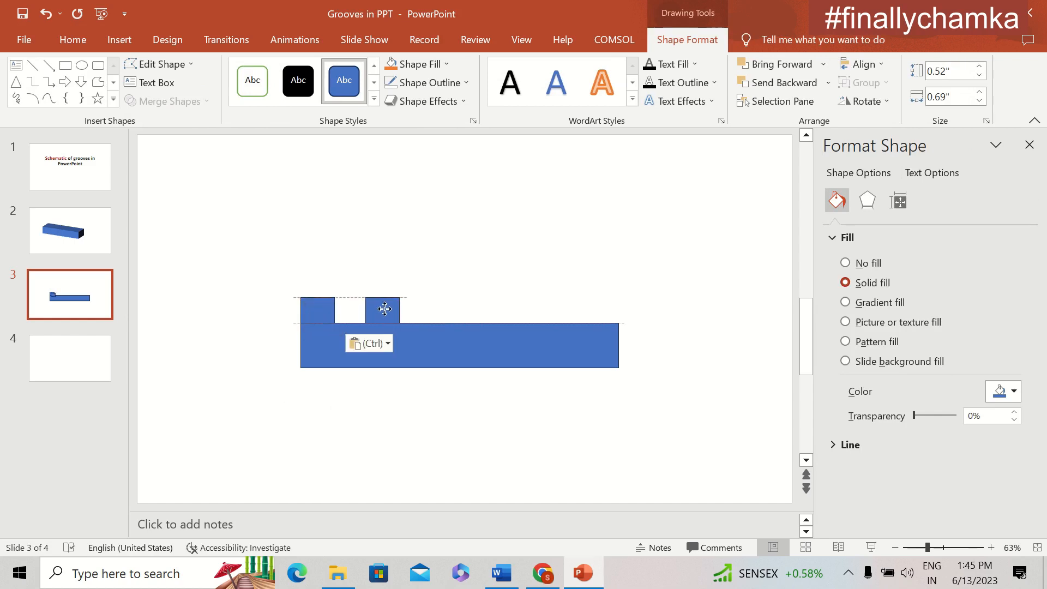
# Add further copies of the small rectangle for a row of six evenly spaced teeth, and widen the base to 7.3".
pyautogui.hotkey('ctrl', 'v')
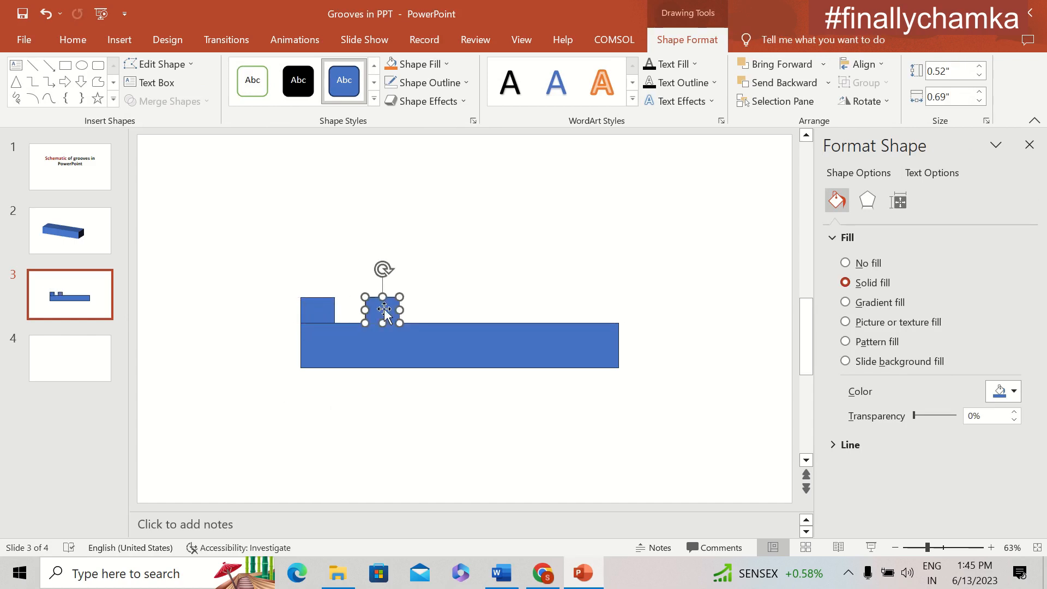
pyautogui.moveTo(384, 309); pyautogui.dragTo(659, 345)
pyautogui.click(439, 395)
pyautogui.click(453, 312)
pyautogui.hotkey('ctrl', 'c')
pyautogui.hotkey('ctrl', 'v')
pyautogui.hotkey('ctrl', 'v')
pyautogui.write('c')
pyautogui.click(601, 350)
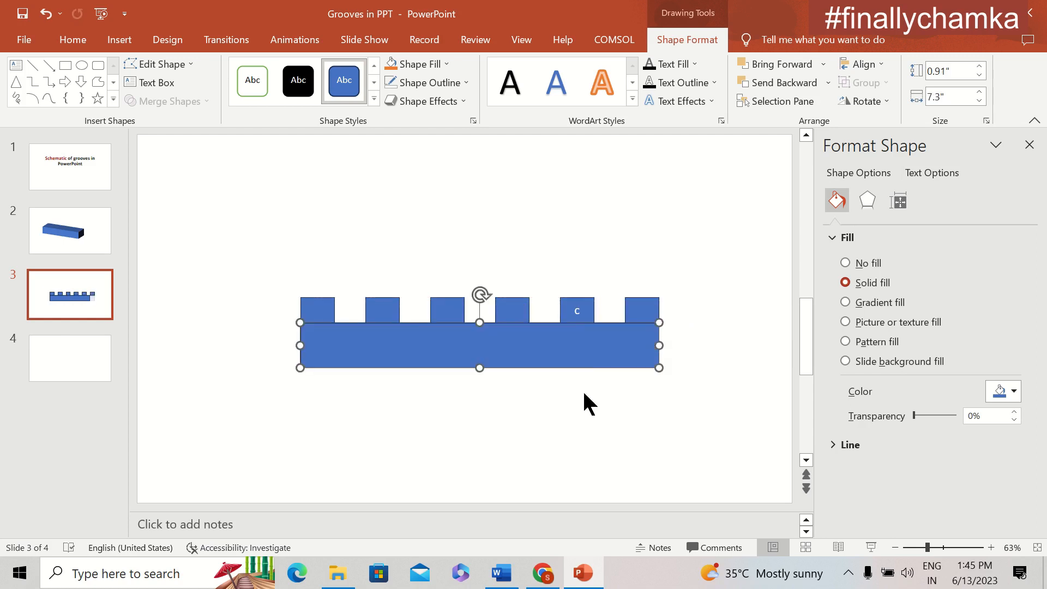
# Delete the stray letter "c" from the fifth small rectangle.
pyautogui.click(574, 307)
pyautogui.doubleClick(575, 307)
pyautogui.press('BackSpace')
pyautogui.click(685, 408)
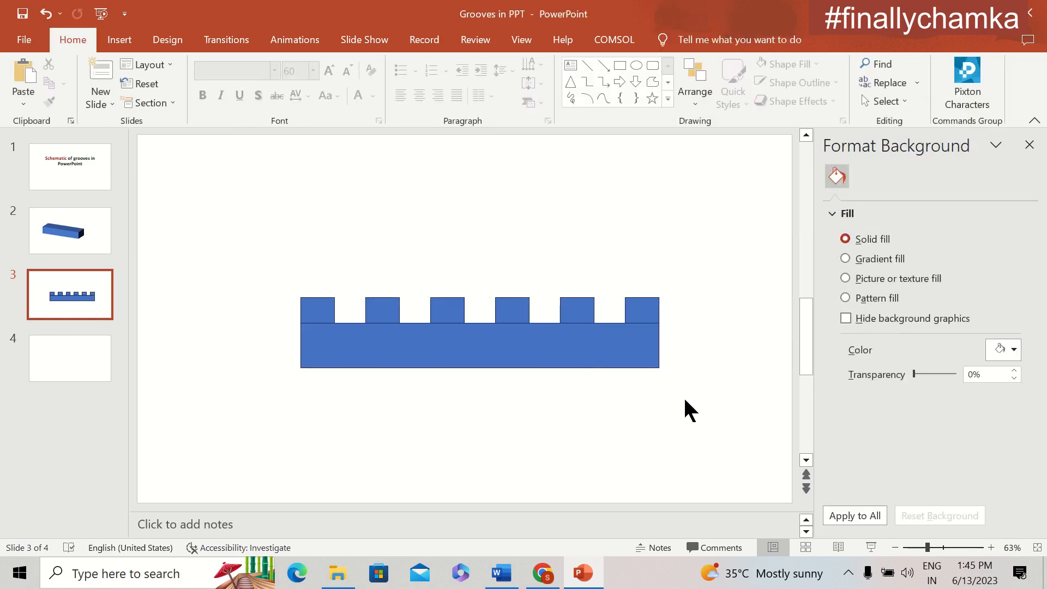
# Remove the outline from the base and all six small rectangles together.
pyautogui.moveTo(698, 402); pyautogui.dragTo(232, 227)
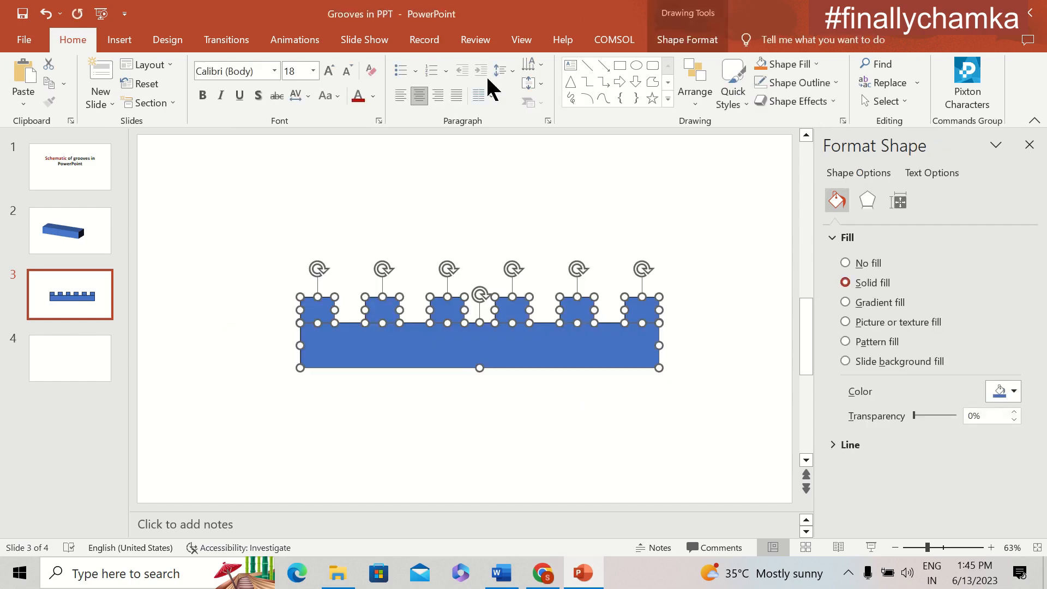
pyautogui.click(686, 39)
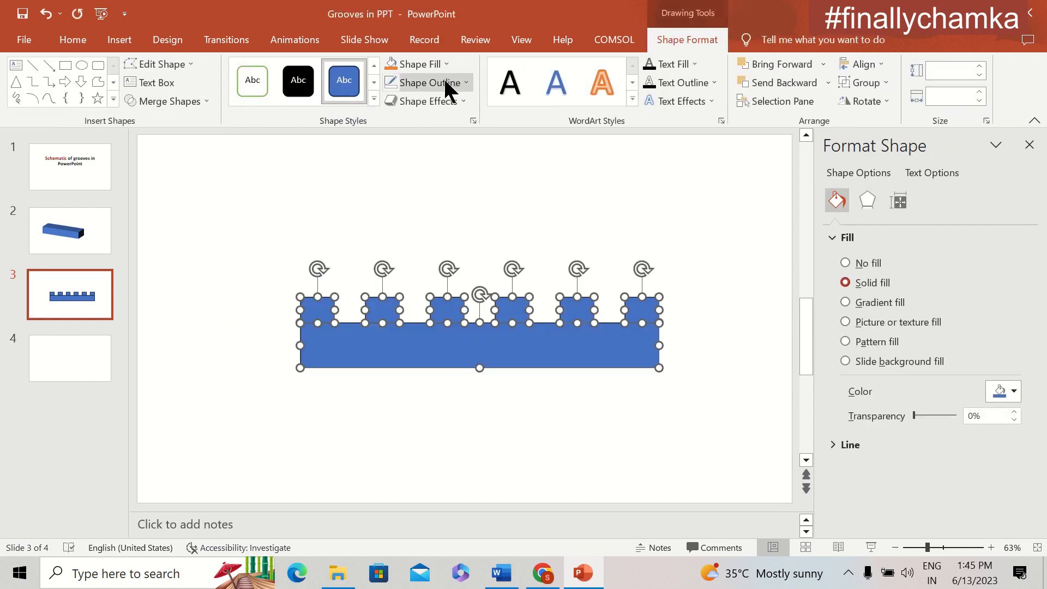
pyautogui.click(445, 83)
pyautogui.click(439, 228)
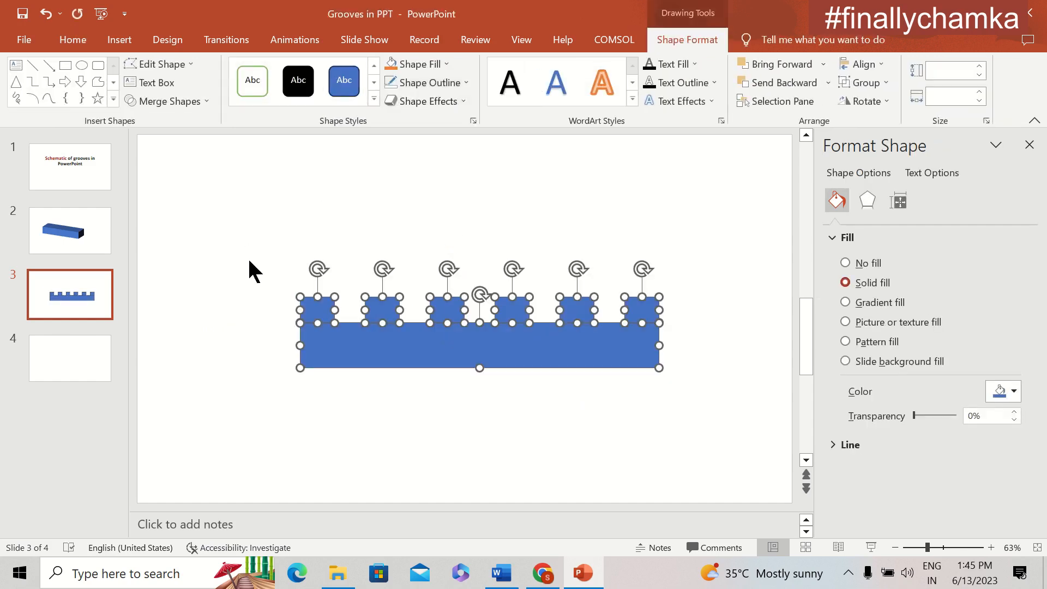
pyautogui.click(243, 263)
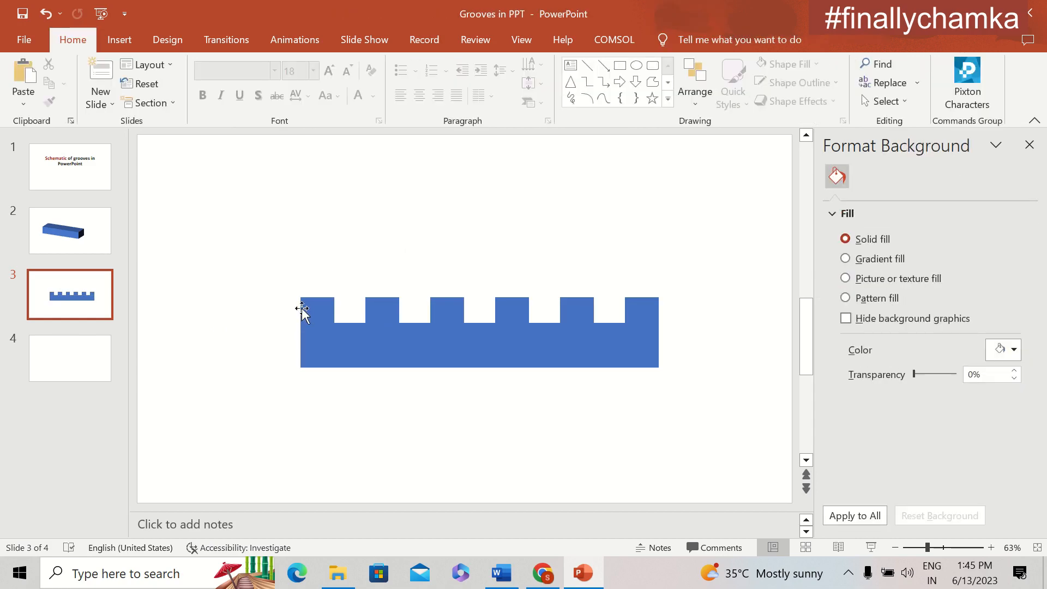
# Move the leftmost small rectangle up off the base and undo the move.
pyautogui.moveTo(307, 315); pyautogui.dragTo(307, 295)
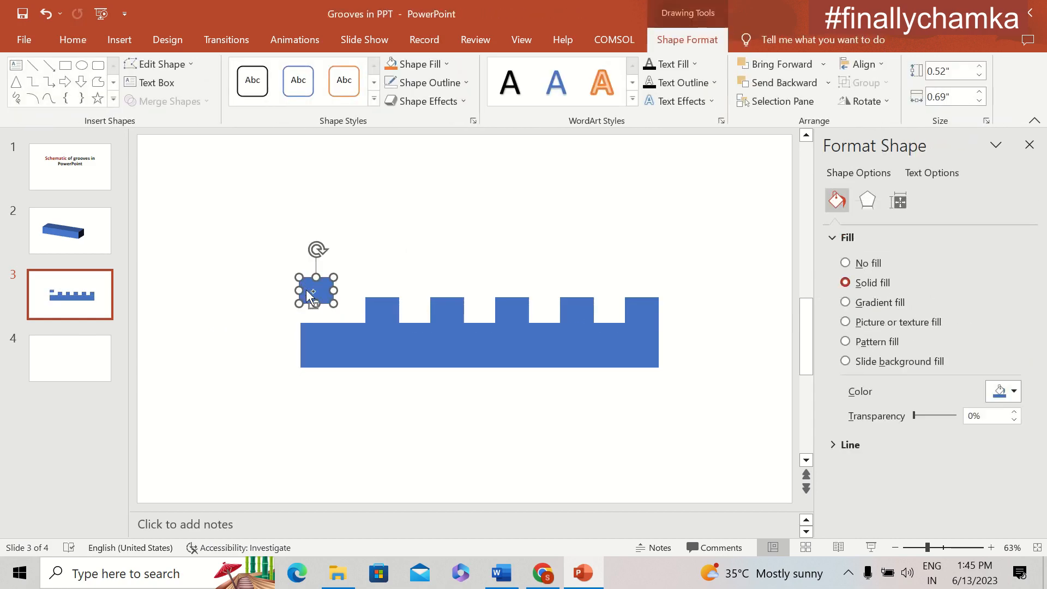
pyautogui.hotkey('ctrl', 'z')
# Merge the base and six small rectangles into one shape with Union, and move the combined shape slightly up and left.
pyautogui.moveTo(246, 264); pyautogui.dragTo(718, 423)
pyautogui.click(692, 69)
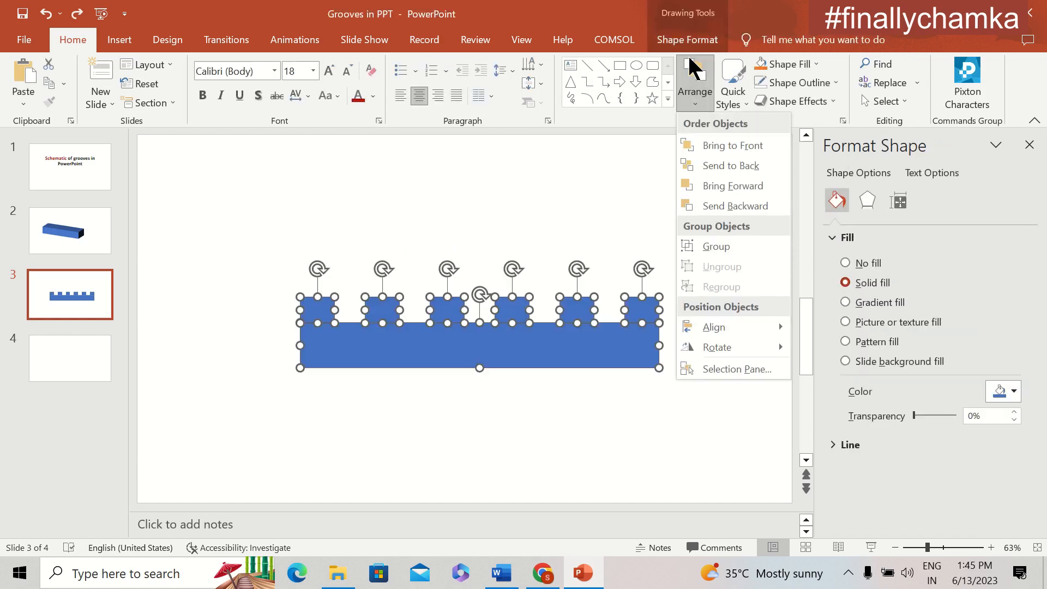
pyautogui.click(689, 38)
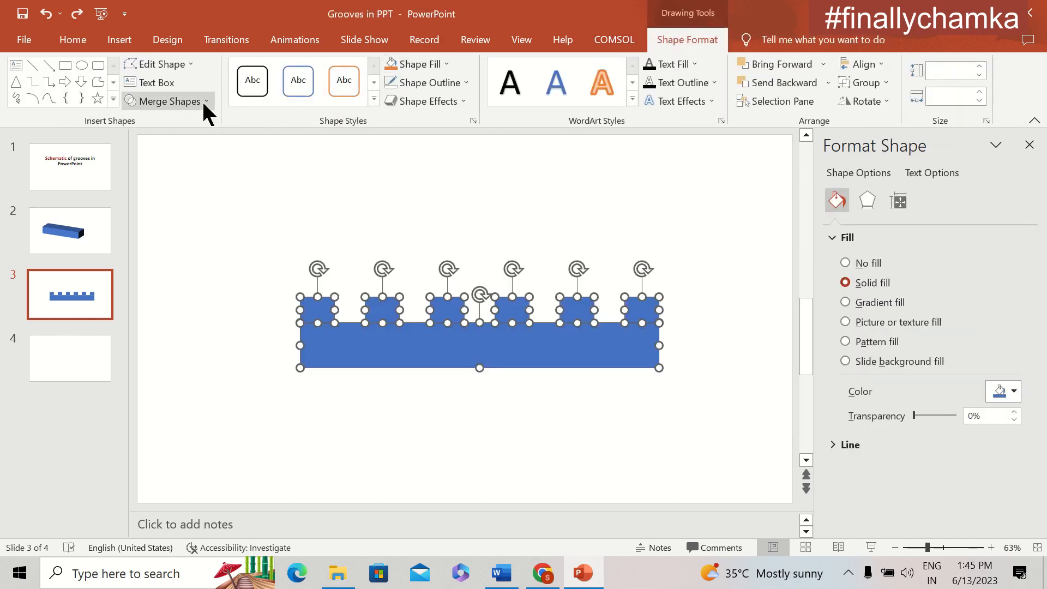
pyautogui.click(202, 100)
pyautogui.click(180, 113)
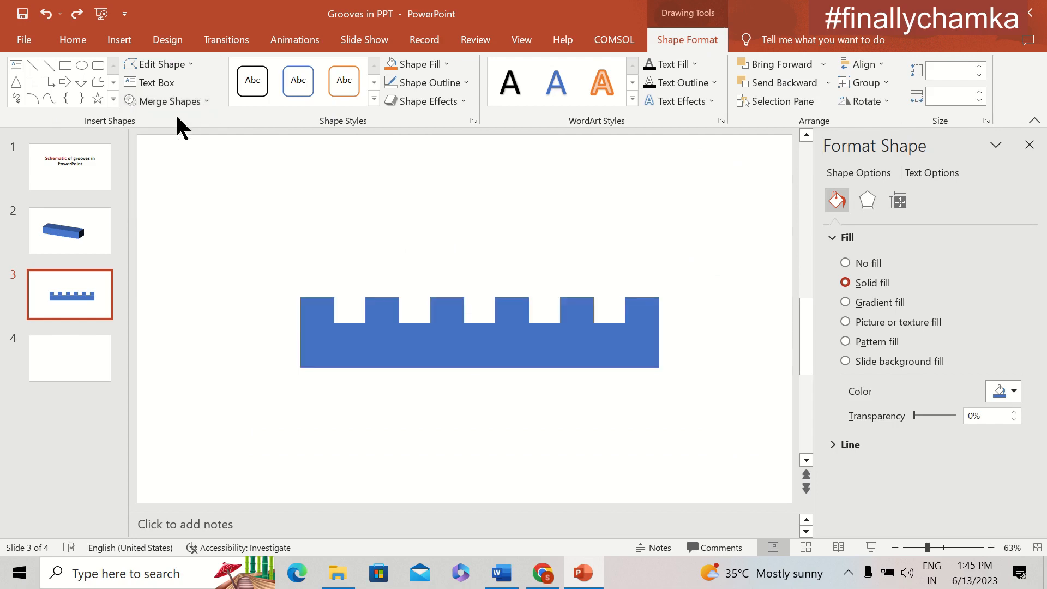
pyautogui.click(240, 354)
pyautogui.moveTo(307, 314); pyautogui.dragTo(280, 287)
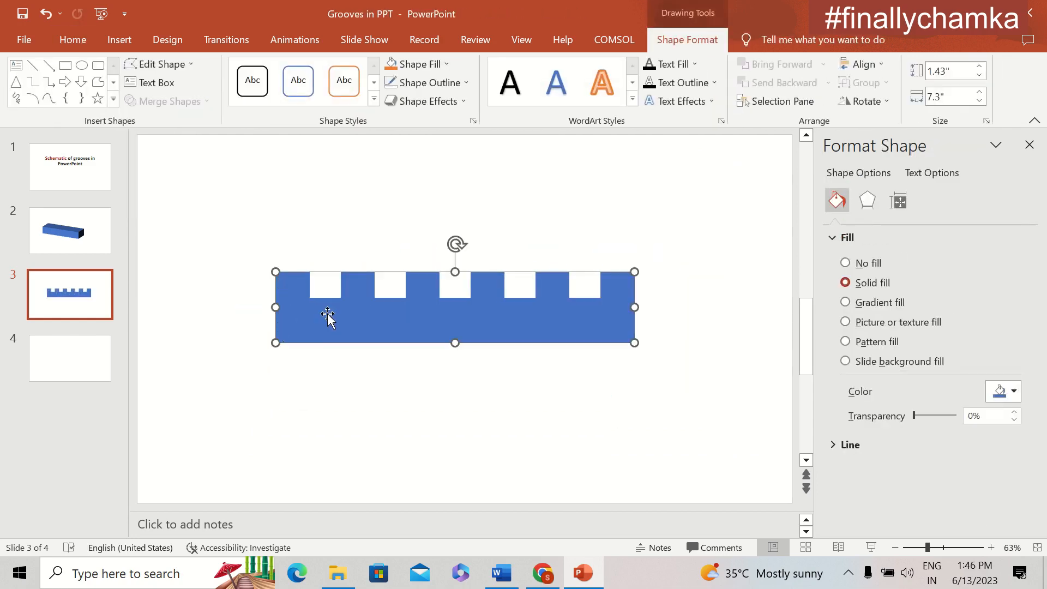
# Set the combined toothed shape's top bevel to 0 pt width and 100 pt height.
pyautogui.click(875, 199)
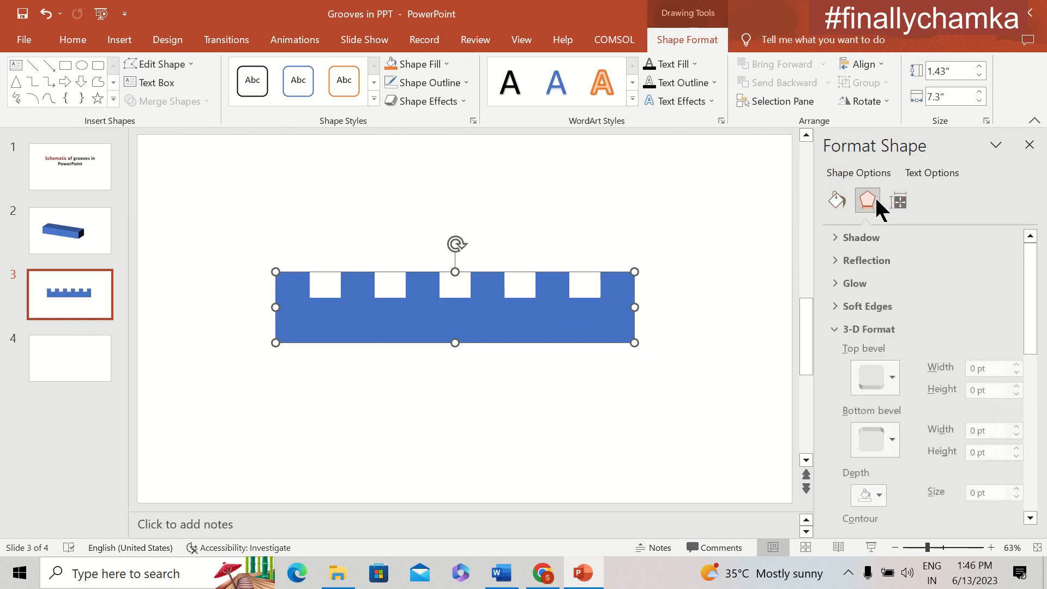
pyautogui.click(1015, 385)
pyautogui.click(1014, 372)
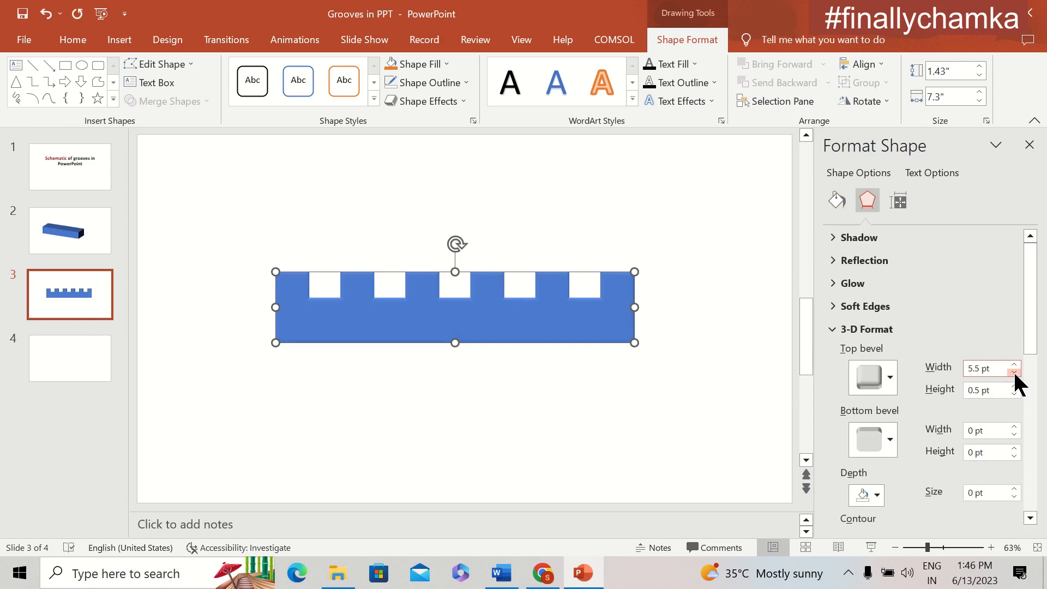
pyautogui.click(1015, 371)
pyautogui.click(1014, 386)
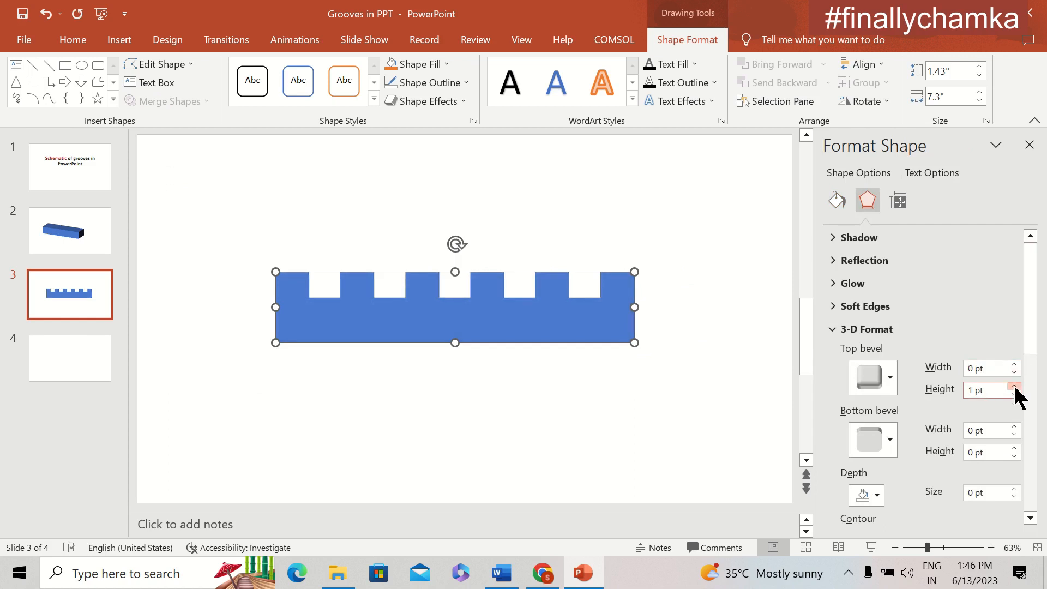
pyautogui.click(1014, 386)
pyautogui.click(1014, 385)
pyautogui.click(1014, 386)
pyautogui.click(1014, 386)
pyautogui.click(1014, 385)
pyautogui.write('100')
# Rotate the toothed shape in 3-D to an X rotation of 340° and a Y rotation of 20°.
pyautogui.moveTo(1028, 327); pyautogui.dragTo(1040, 494)
pyautogui.click(982, 362)
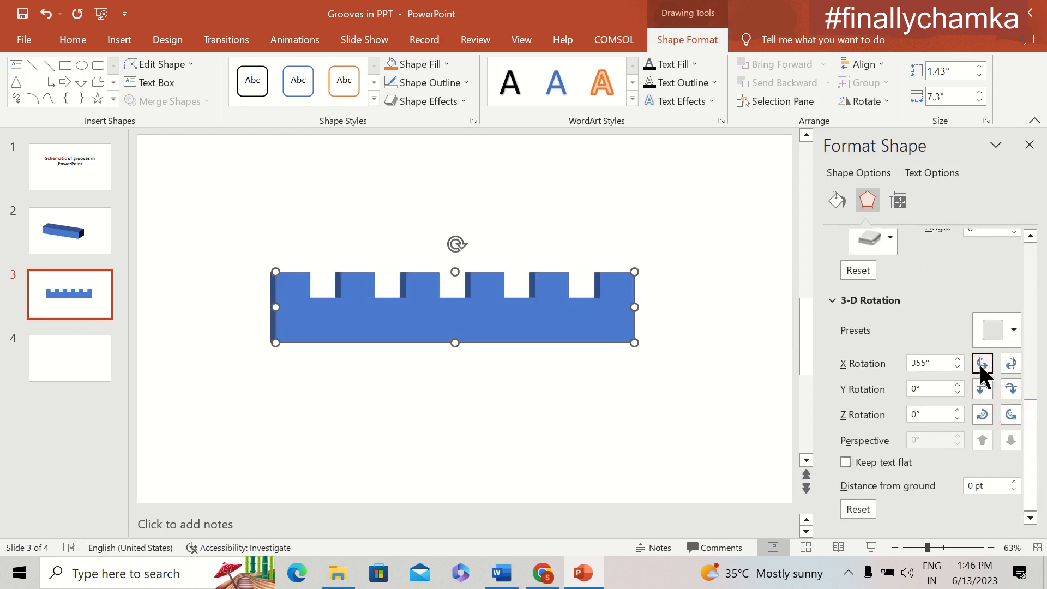
pyautogui.click(982, 363)
pyautogui.click(982, 363)
pyautogui.click(980, 363)
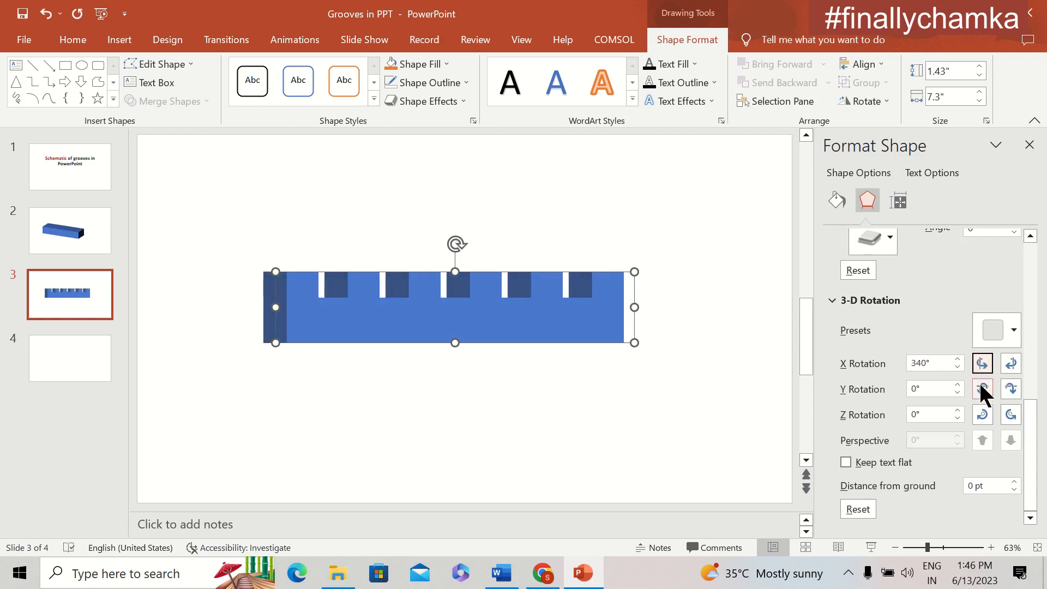
pyautogui.click(982, 388)
pyautogui.click(982, 388)
pyautogui.click(982, 388)
pyautogui.click(982, 388)
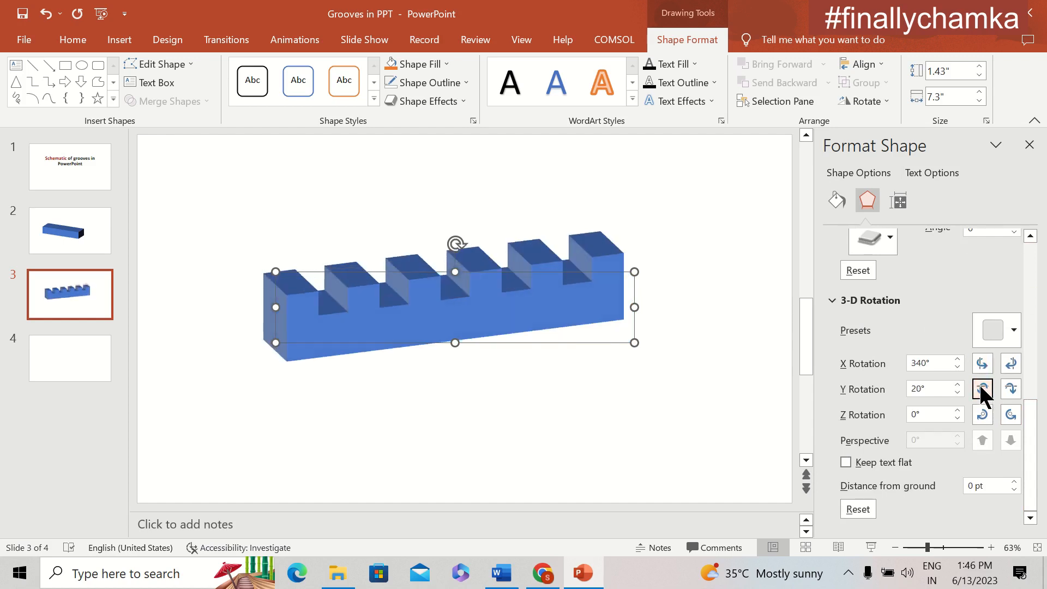
# Try a Z rotation of 350° on the toothed block and return it to 0°.
pyautogui.click(983, 414)
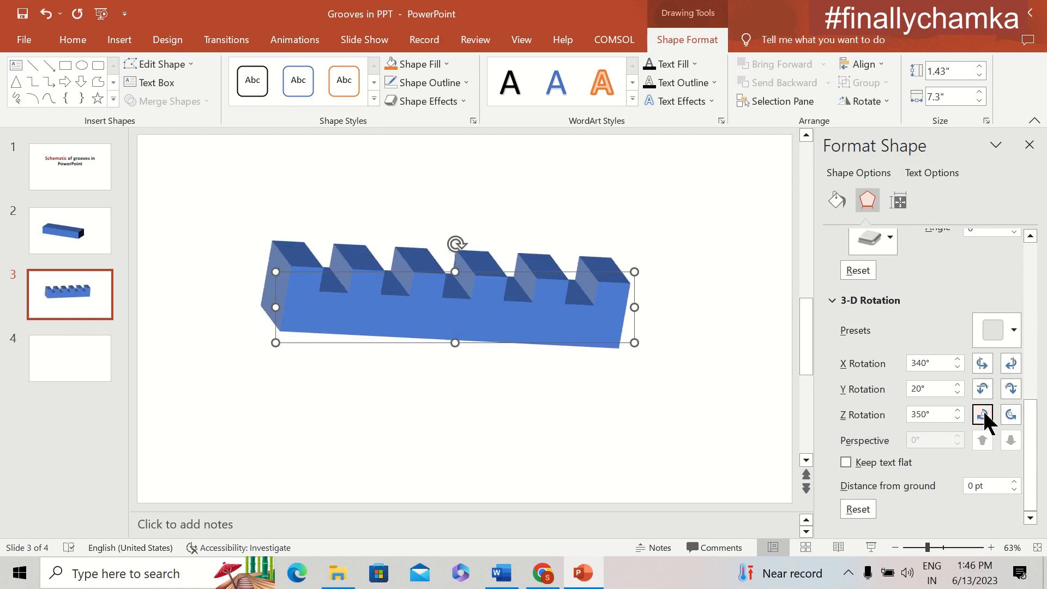
pyautogui.click(1010, 415)
pyautogui.click(1010, 415)
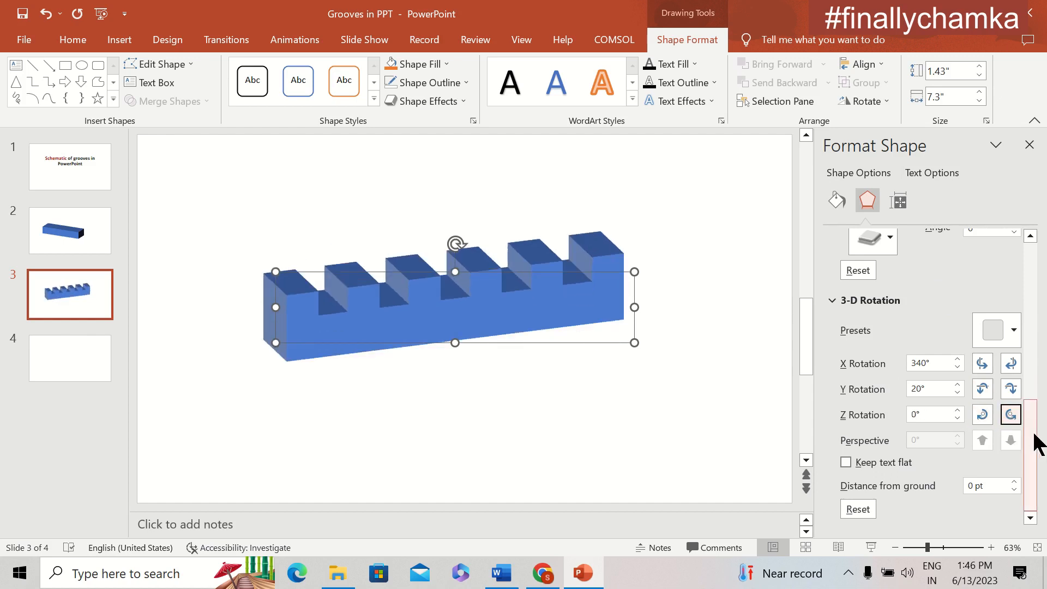
# Increase the toothed block's top bevel height to 400 pt and move the block down and slightly right on the slide.
pyautogui.scroll(5, 1039, 445)
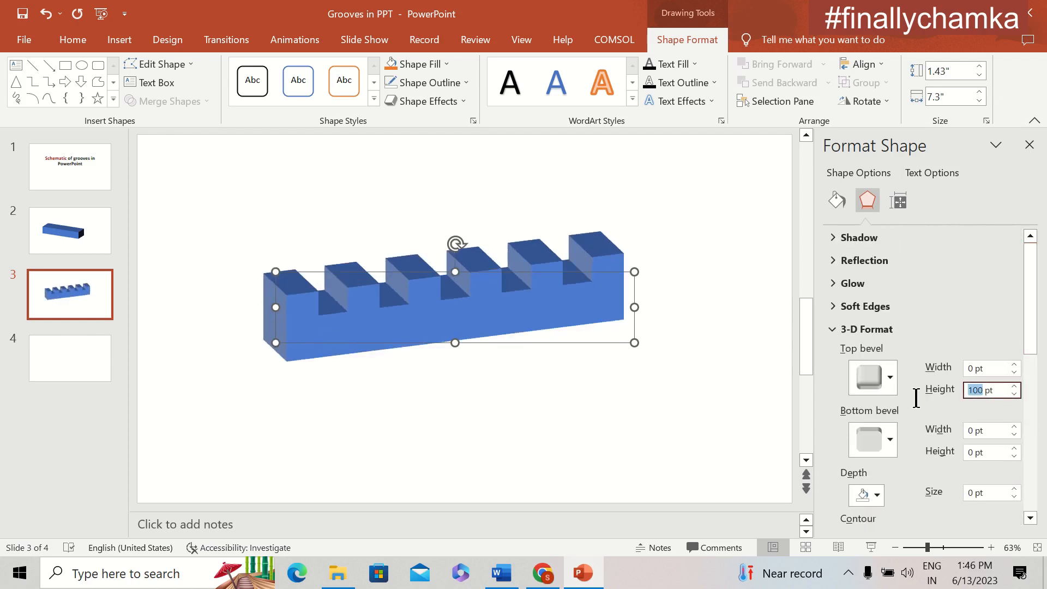
pyautogui.write('400')
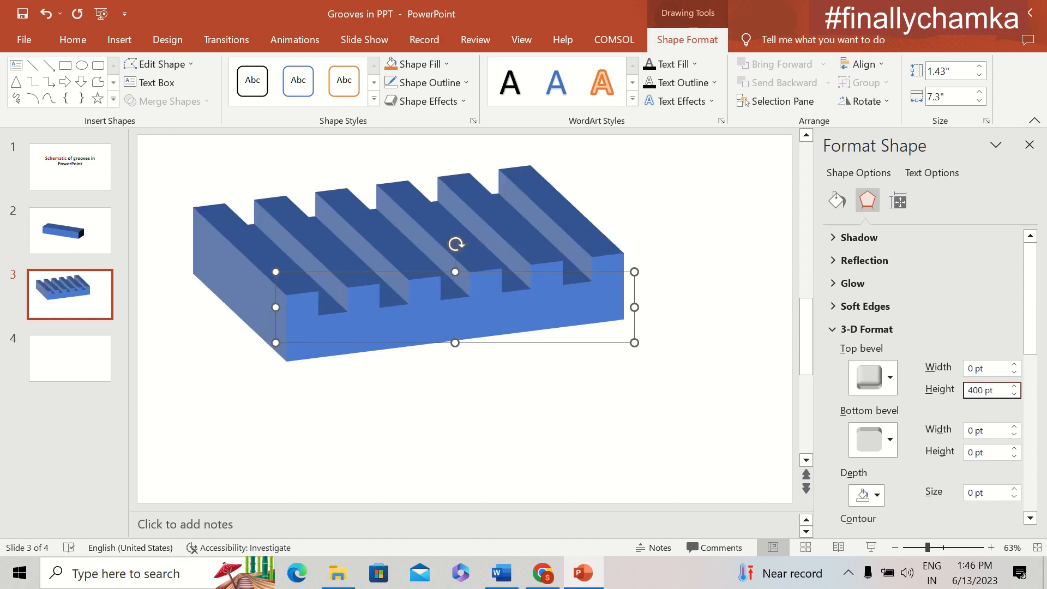
pyautogui.moveTo(528, 333); pyautogui.dragTo(554, 391)
# Turn the grooved block in 3-D about its vertical axis to an X rotation of 16.7°.
pyautogui.moveTo(1030, 332); pyautogui.dragTo(1029, 490)
pyautogui.click(1007, 368)
pyautogui.click(1007, 368)
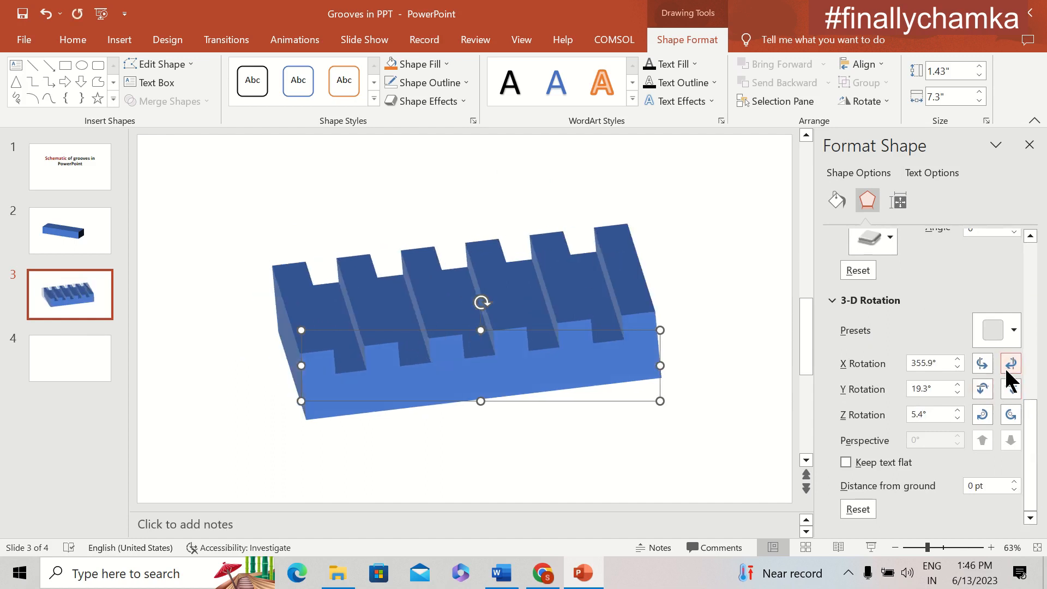
pyautogui.click(1007, 368)
pyautogui.click(1007, 368)
pyautogui.click(1005, 368)
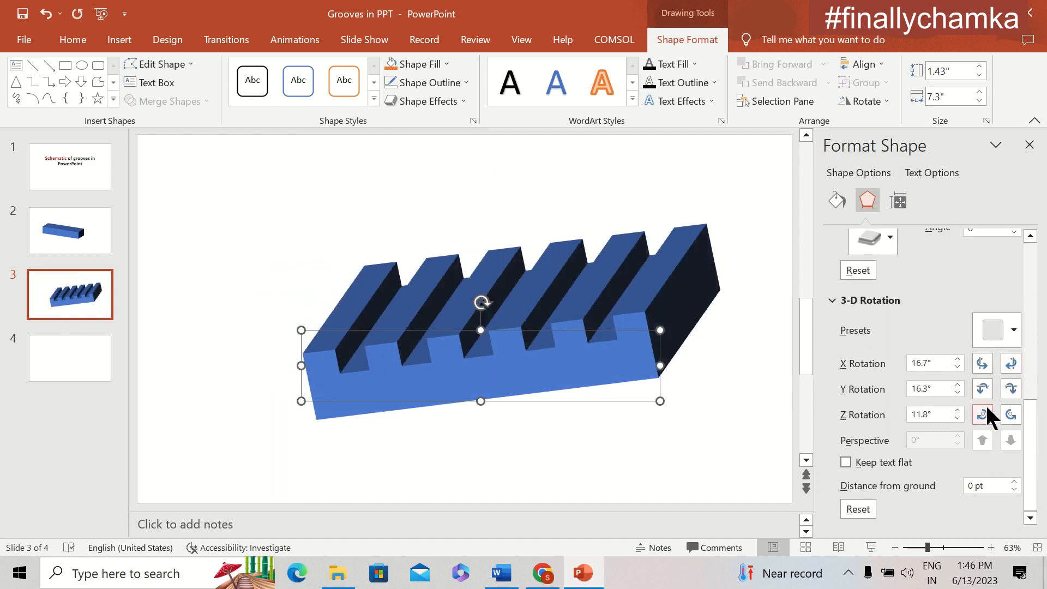
# Reduce the grooved block's Y rotation to 11.4° and its Z rotation to 1.5°.
pyautogui.click(1007, 388)
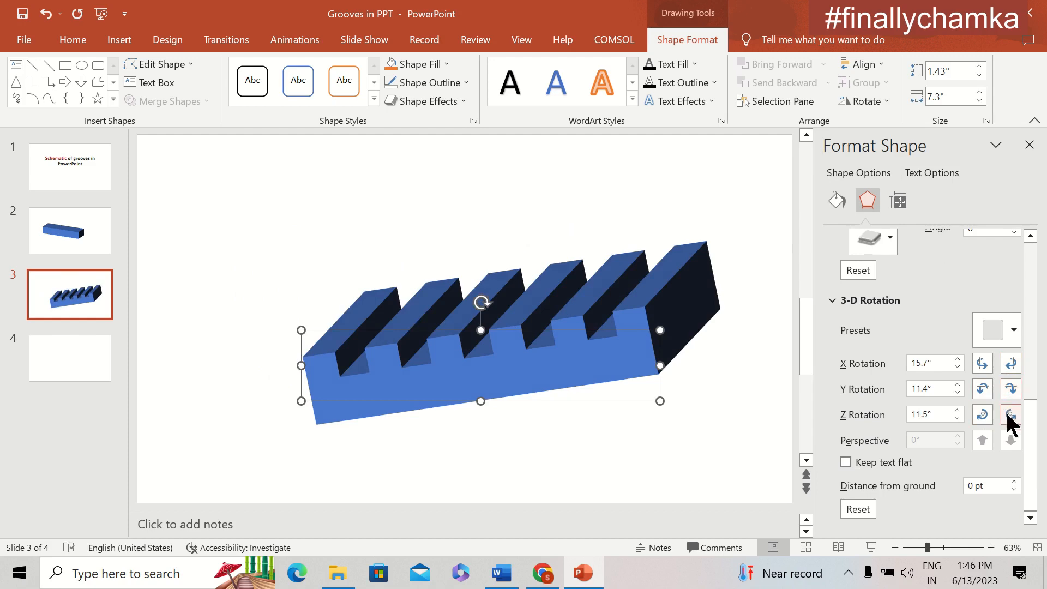
pyautogui.click(1006, 411)
pyautogui.click(983, 410)
pyautogui.click(983, 410)
pyautogui.click(983, 410)
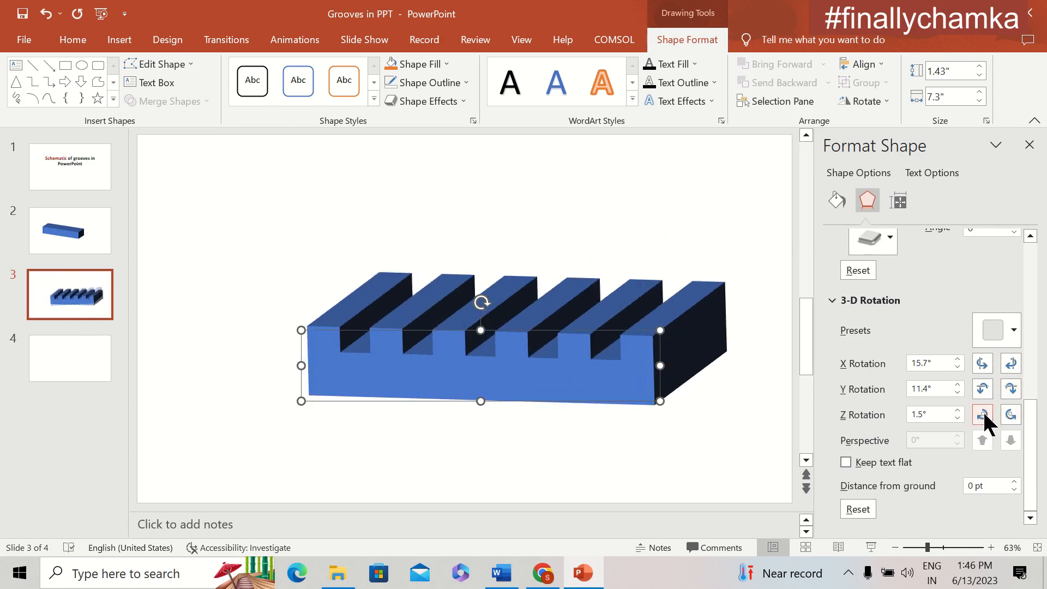
# Move the grooved block up and left toward the middle of the slide.
pyautogui.click(644, 411)
pyautogui.moveTo(513, 317); pyautogui.dragTo(461, 289)
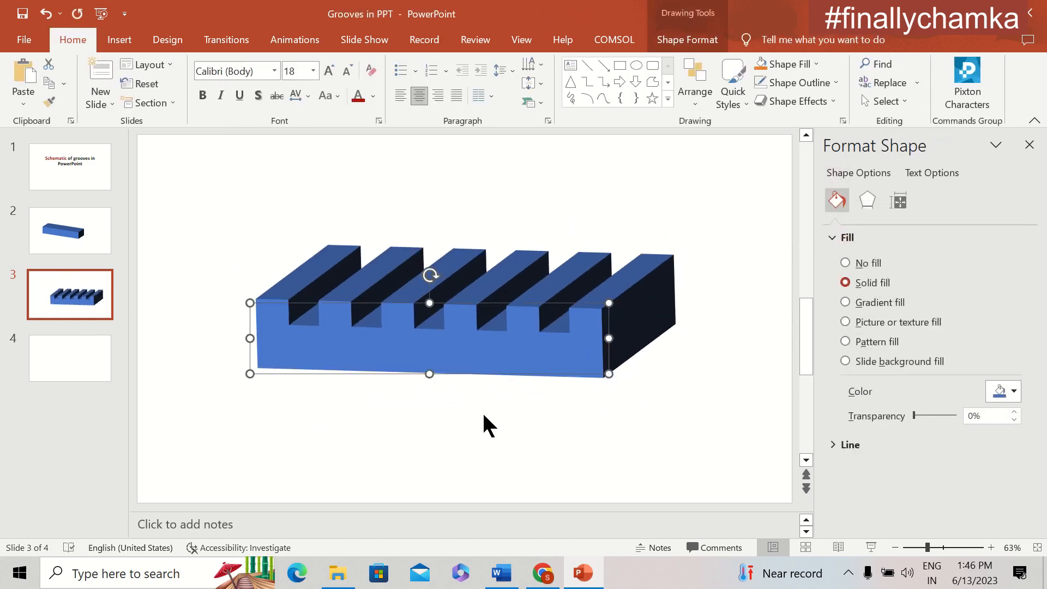
pyautogui.click(487, 424)
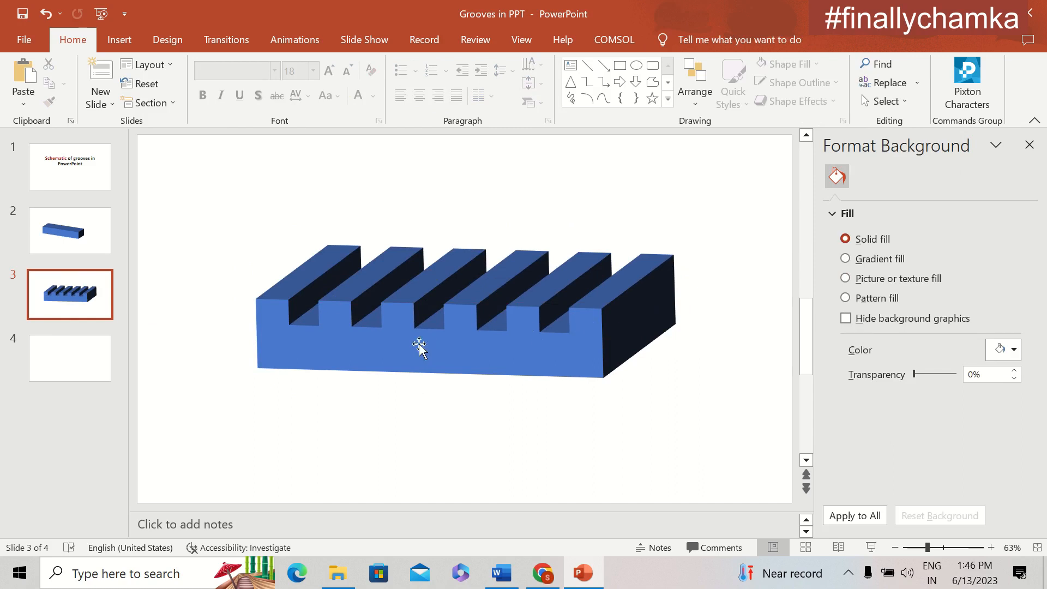
# Change the grooved block's fill to a dark orange theme color.
pyautogui.click(261, 321)
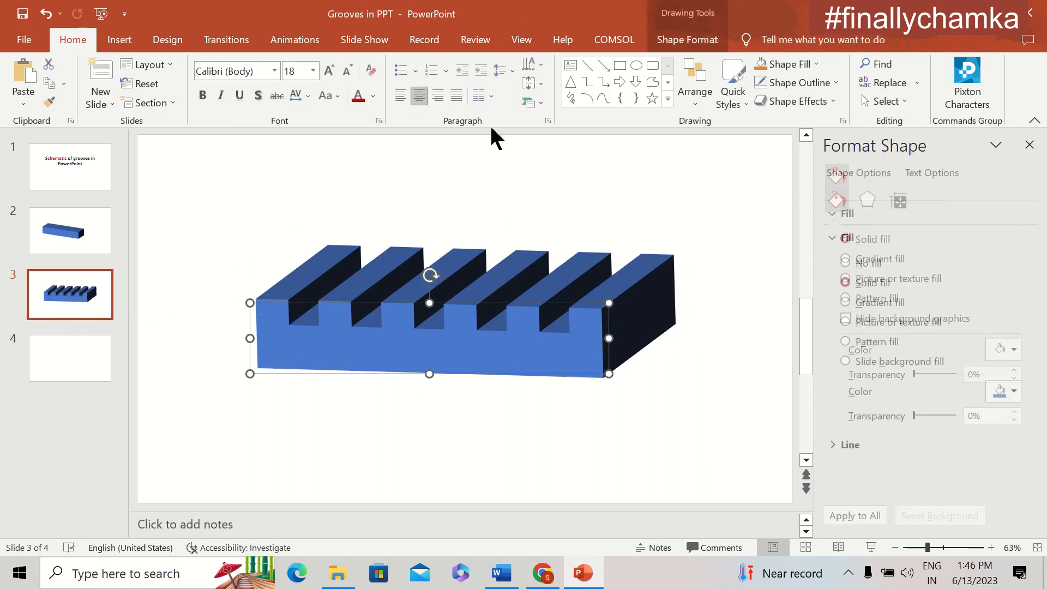
pyautogui.click(686, 40)
pyautogui.click(429, 63)
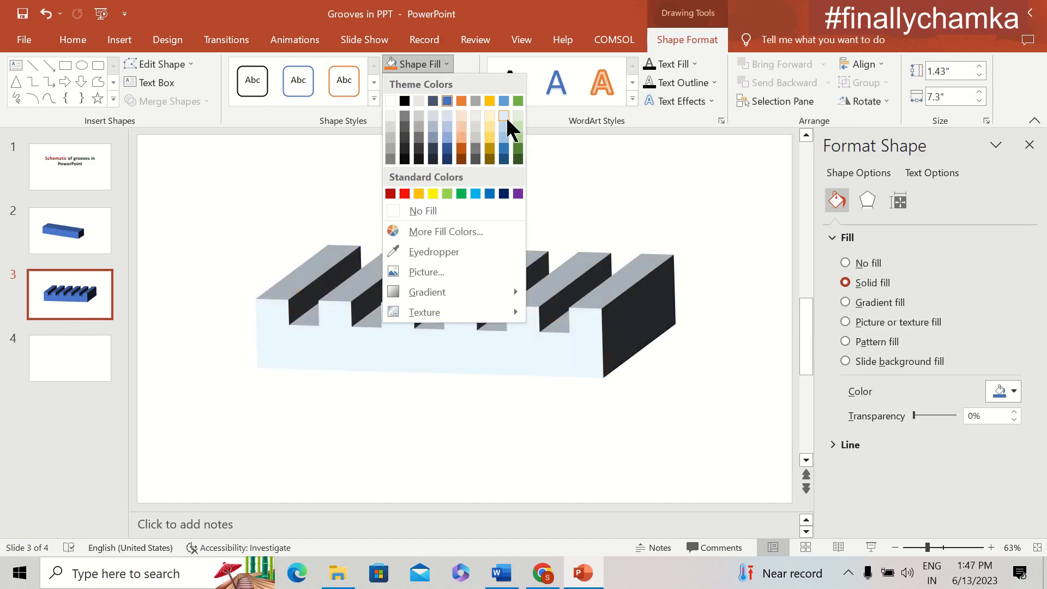
pyautogui.click(461, 155)
pyautogui.click(276, 207)
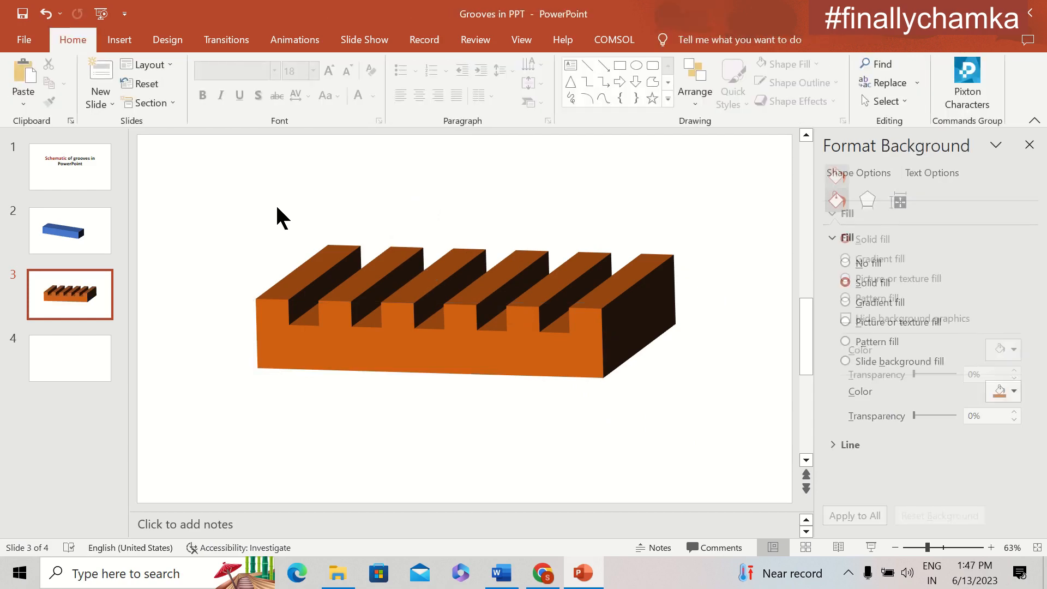
# Add a new slide and draw a rectangle about 7.33" wide and 1.04" high on it, without an outline.
pyautogui.click(104, 74)
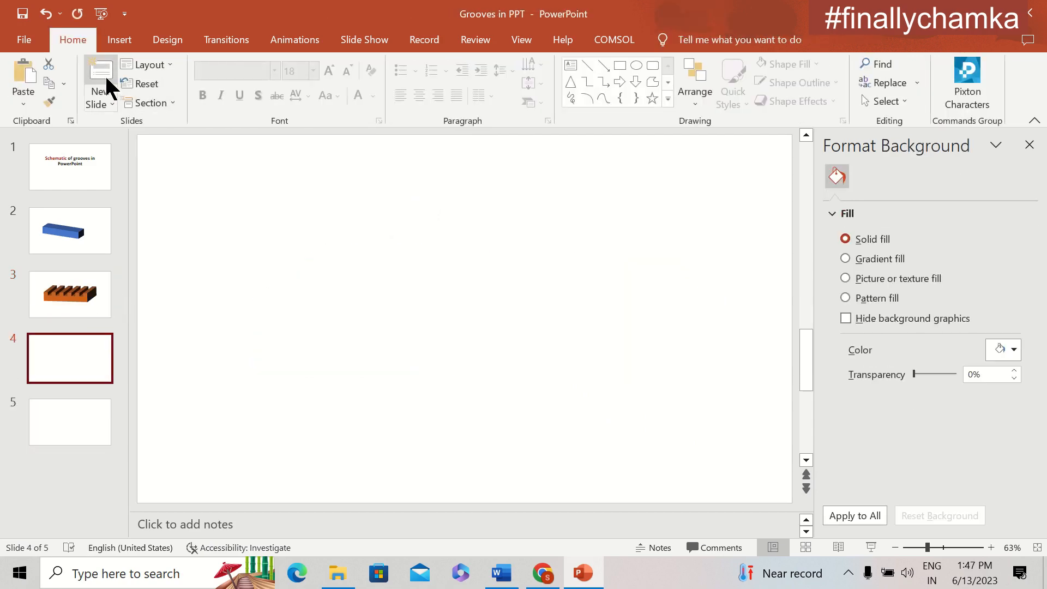
pyautogui.click(119, 39)
pyautogui.click(261, 82)
pyautogui.click(252, 197)
pyautogui.moveTo(288, 348); pyautogui.dragTo(648, 399)
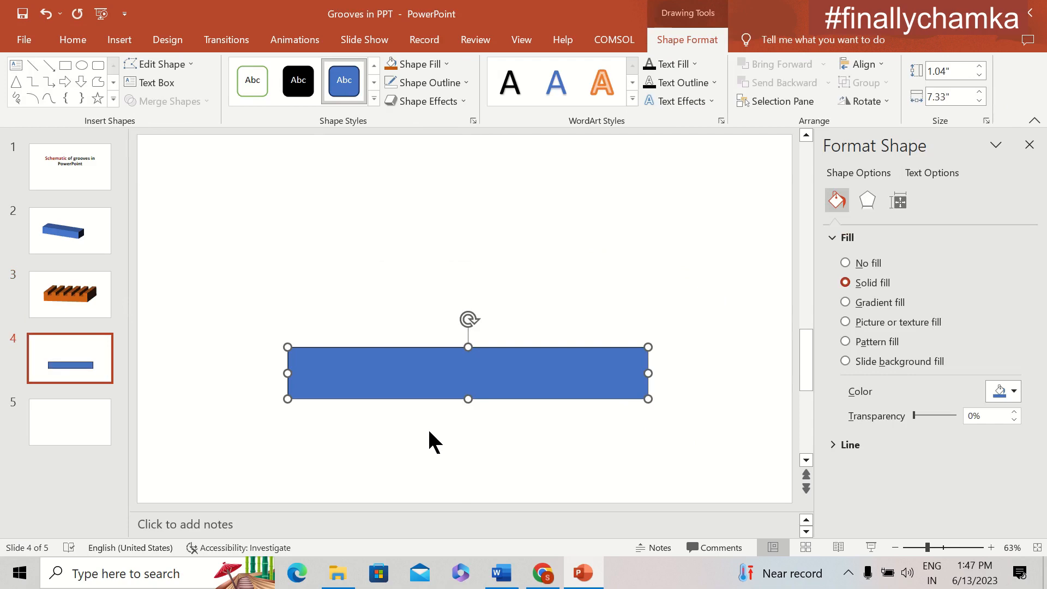
pyautogui.click(453, 82)
pyautogui.click(339, 346)
# Draw a circle about 1.01" wide and 1.04" high on the rectangle's upper edge and place five copies of it along that edge.
pyautogui.click(120, 39)
pyautogui.click(260, 82)
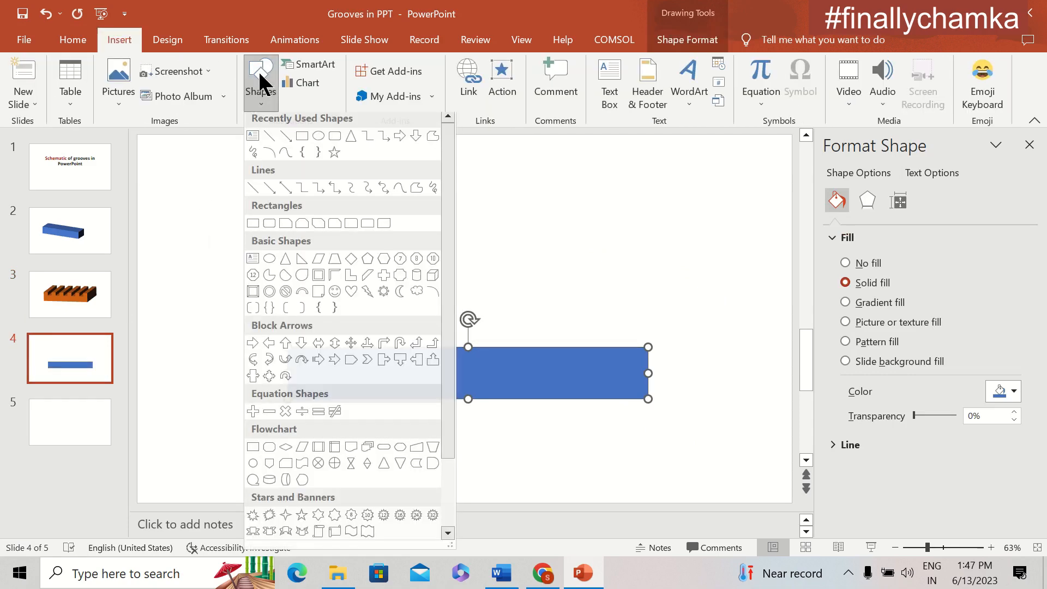
pyautogui.click(319, 135)
pyautogui.moveTo(298, 318); pyautogui.dragTo(631, 357)
pyautogui.hotkey('ctrl', 'c')
pyautogui.hotkey('ctrl', 'v')
pyautogui.hotkey('ctrl', 'v')
pyautogui.hotkey('ctrl', 'v')
pyautogui.hotkey('ctrl', 'v')
pyautogui.hotkey('ctrl', 'v')
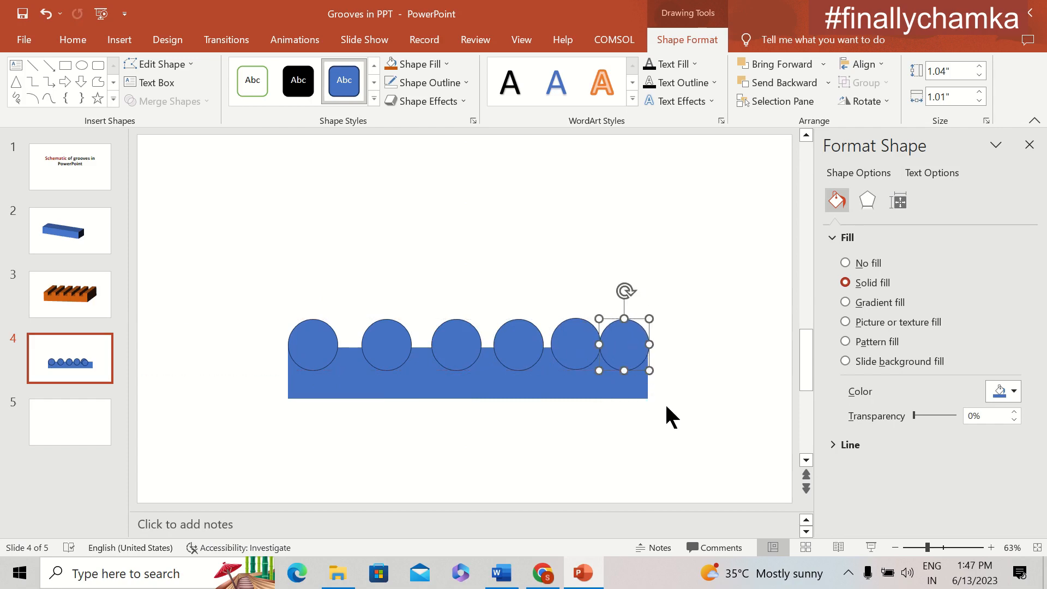
# Merge the rectangle and the six circles into one shape with Union.
pyautogui.click(666, 406)
pyautogui.click(639, 377)
pyautogui.click(674, 412)
pyautogui.click(687, 39)
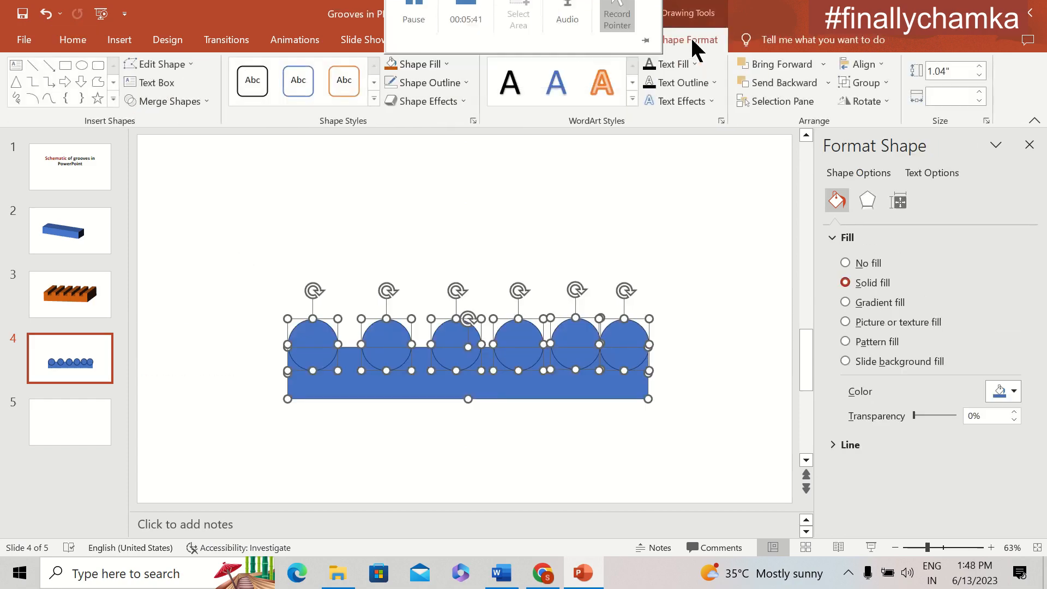
pyautogui.click(168, 101)
pyautogui.click(164, 119)
pyautogui.click(665, 308)
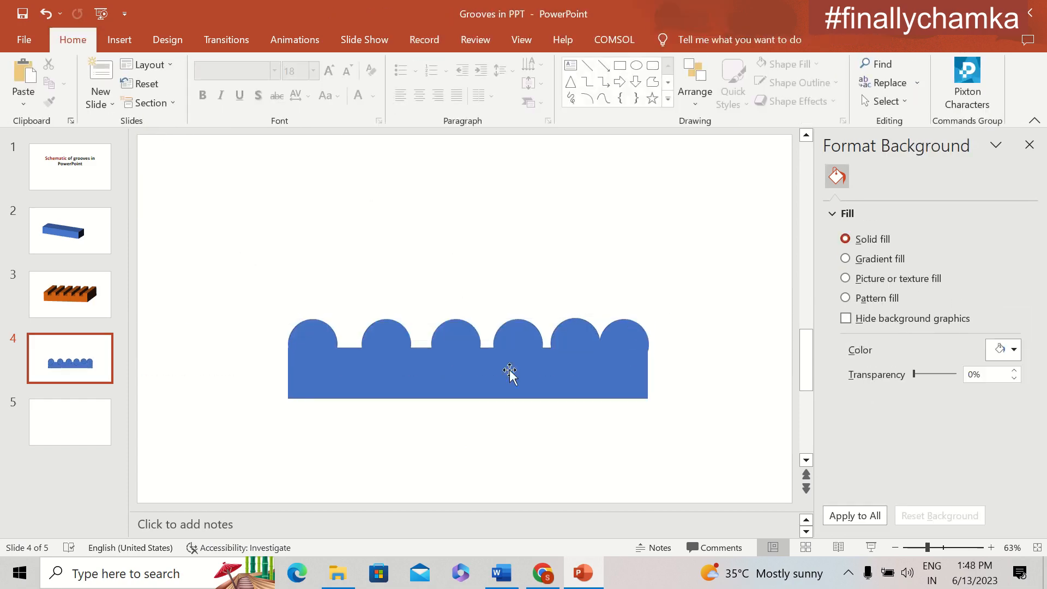
# Set the merged scalloped shape's top bevel to 0 pt width and 400 pt height.
pyautogui.click(509, 368)
pyautogui.click(866, 201)
pyautogui.moveTo(1031, 340); pyautogui.dragTo(1031, 364)
pyautogui.click(1015, 323)
pyautogui.click(1014, 308)
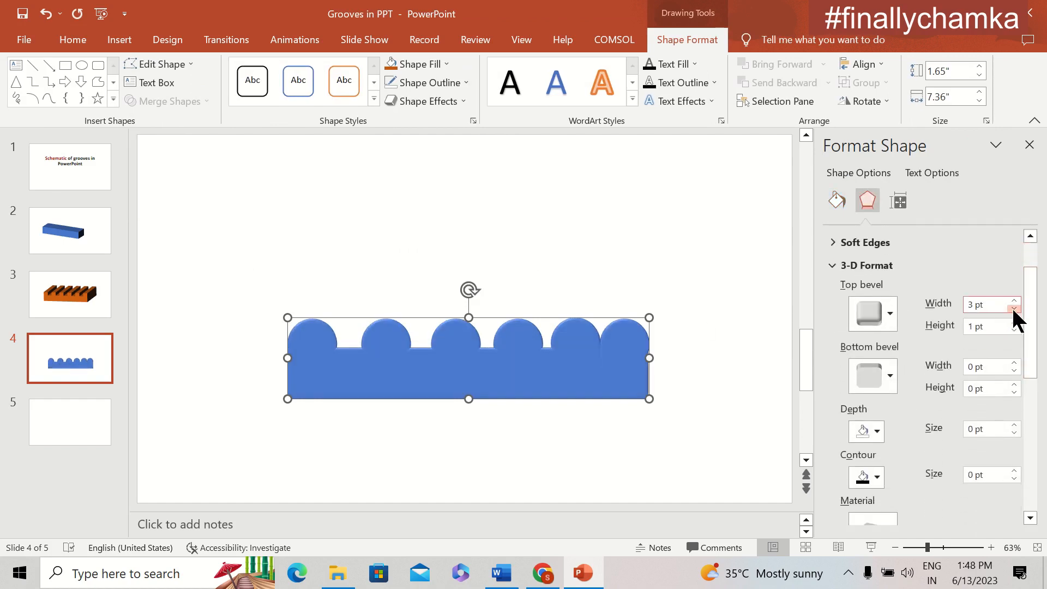
pyautogui.click(1013, 309)
pyautogui.click(1013, 309)
pyautogui.click(1012, 308)
pyautogui.click(1012, 308)
pyautogui.click(1012, 309)
pyautogui.moveTo(997, 326); pyautogui.dragTo(961, 328)
pyautogui.write('400')
pyautogui.press('Return')
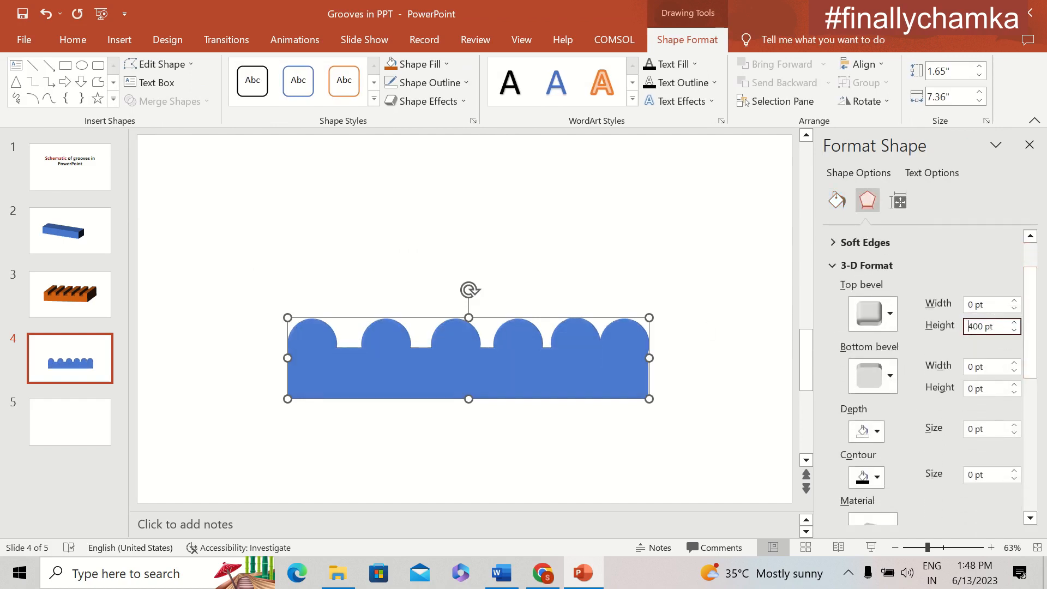
# Rotate the scalloped shape in 3-D to an X rotation of 15° and a Y rotation of 15°, keeping Z at 0°.
pyautogui.moveTo(1035, 322); pyautogui.dragTo(1036, 458)
pyautogui.click(984, 413)
pyautogui.click(1009, 414)
pyautogui.click(1011, 389)
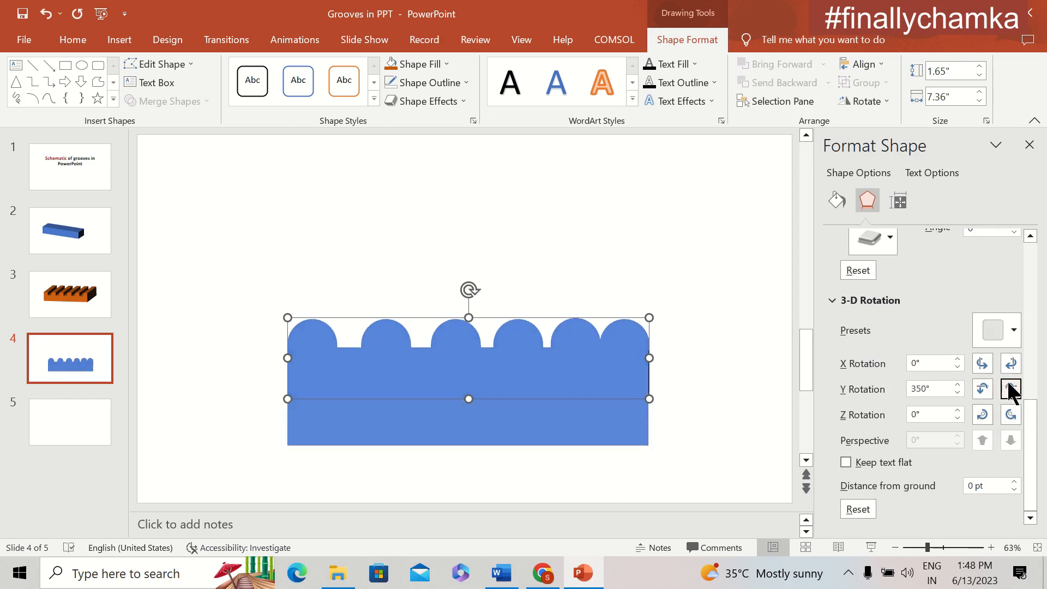
pyautogui.click(985, 389)
pyautogui.click(1013, 362)
pyautogui.click(1013, 362)
pyautogui.click(1013, 363)
pyautogui.click(989, 394)
pyautogui.click(987, 391)
pyautogui.click(987, 392)
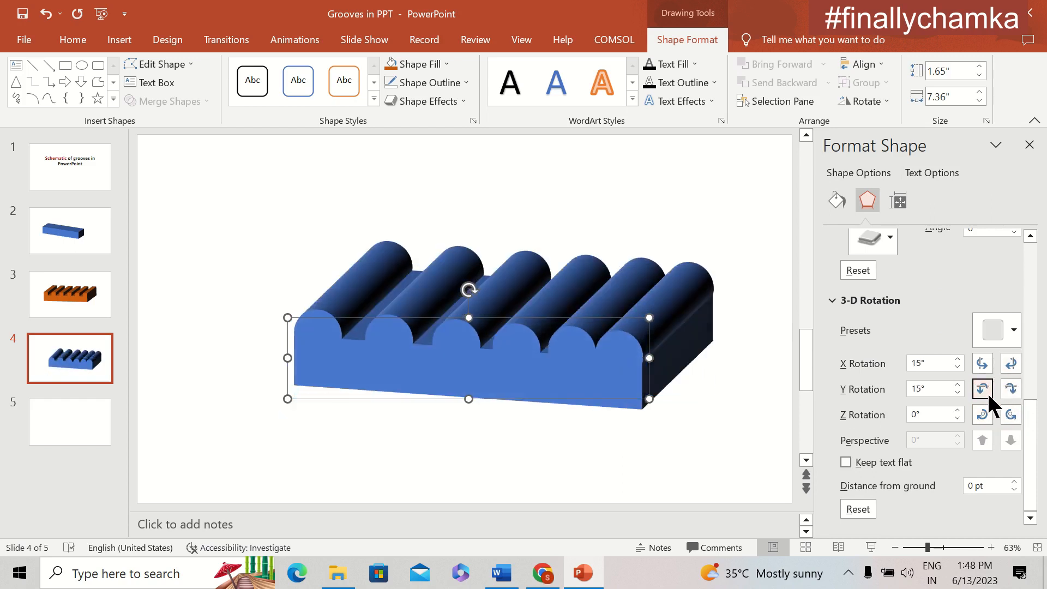